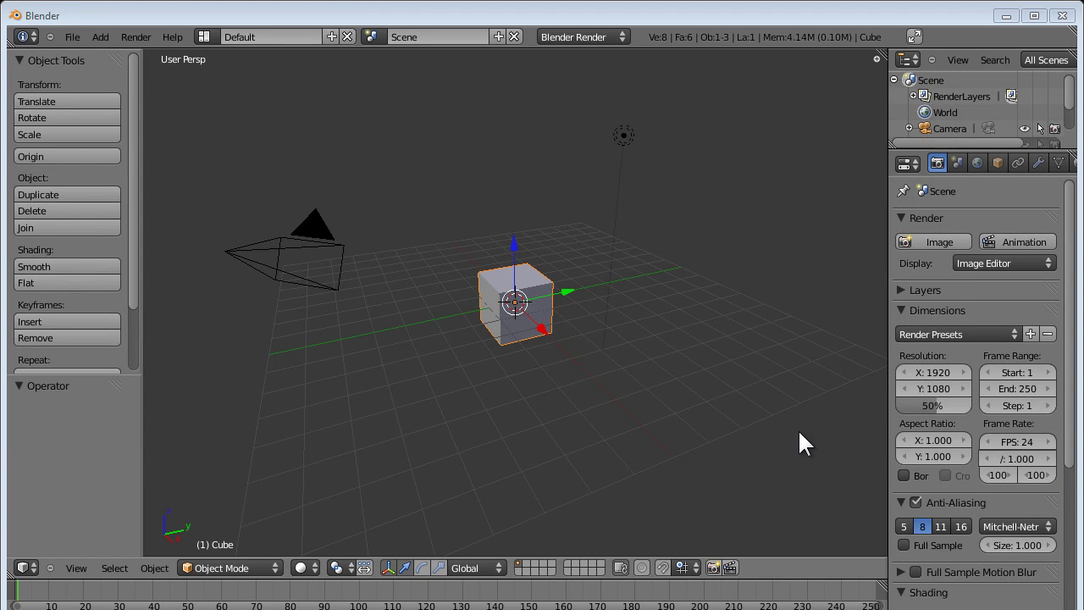
Step: Delete the default cube, leaving only the camera and lamp in the scene
left_click(577, 395)
scroll(592, 364, "up", 5)
middle_click_drag(567, 366, 515, 436)
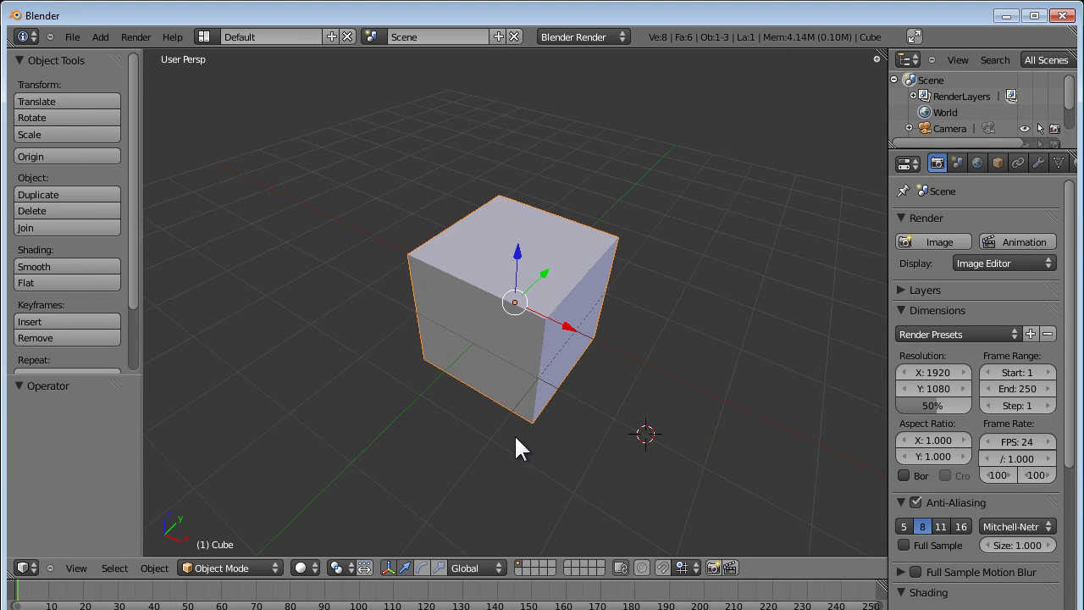
key("x")
left_click(492, 319)
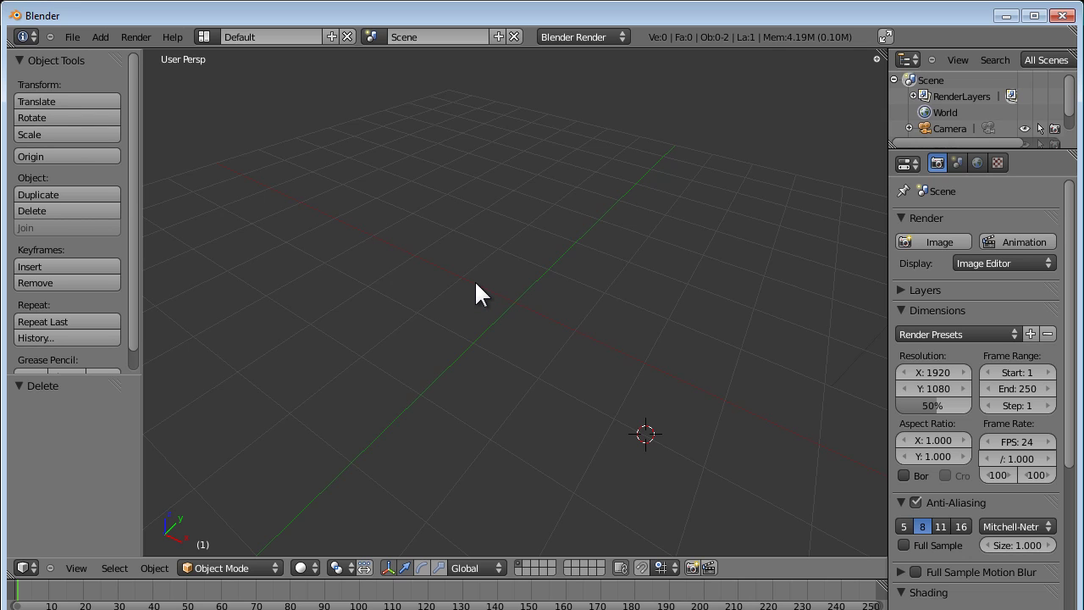
Step: Add a 32-vertex circle mesh of radius 1.000 and switch it into Edit Mode
key("shift+a")
mouse_move(483, 284)
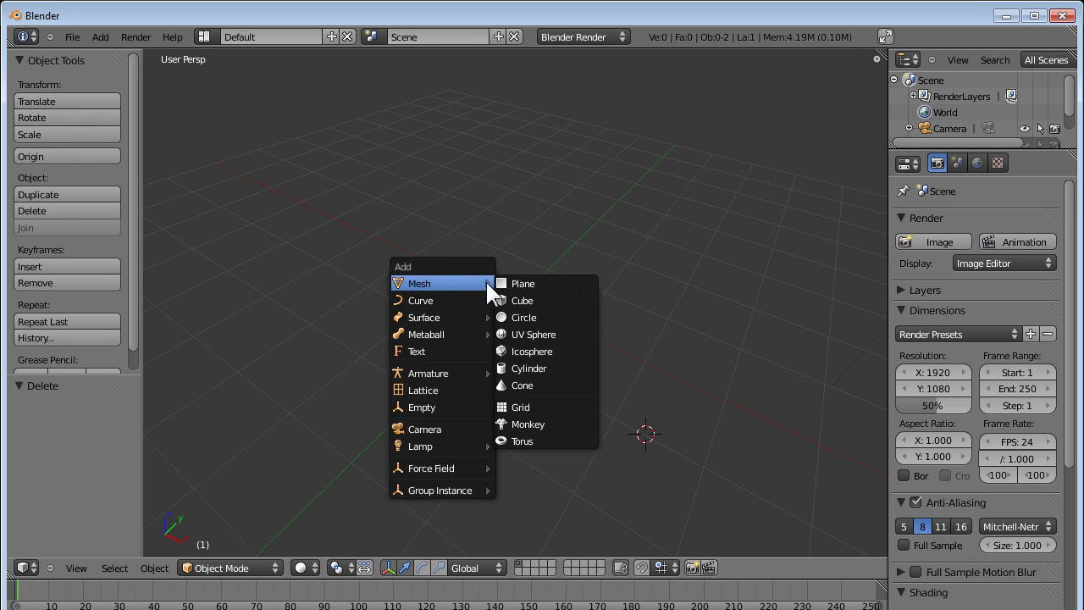
left_click(536, 315)
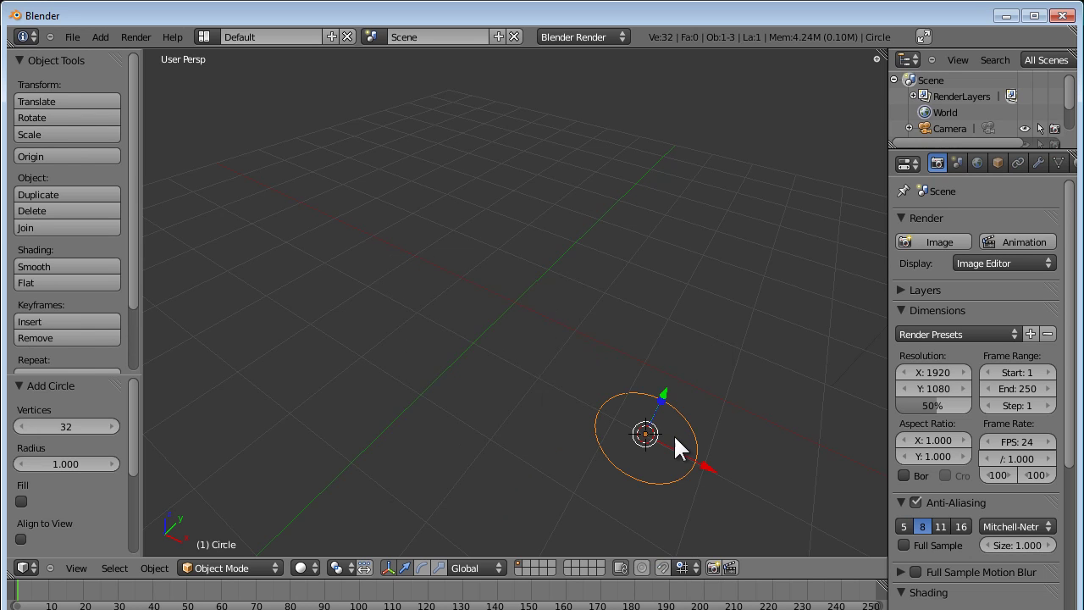
scroll(673, 434, "down", 2)
middle_click_drag(668, 436, 568, 398)
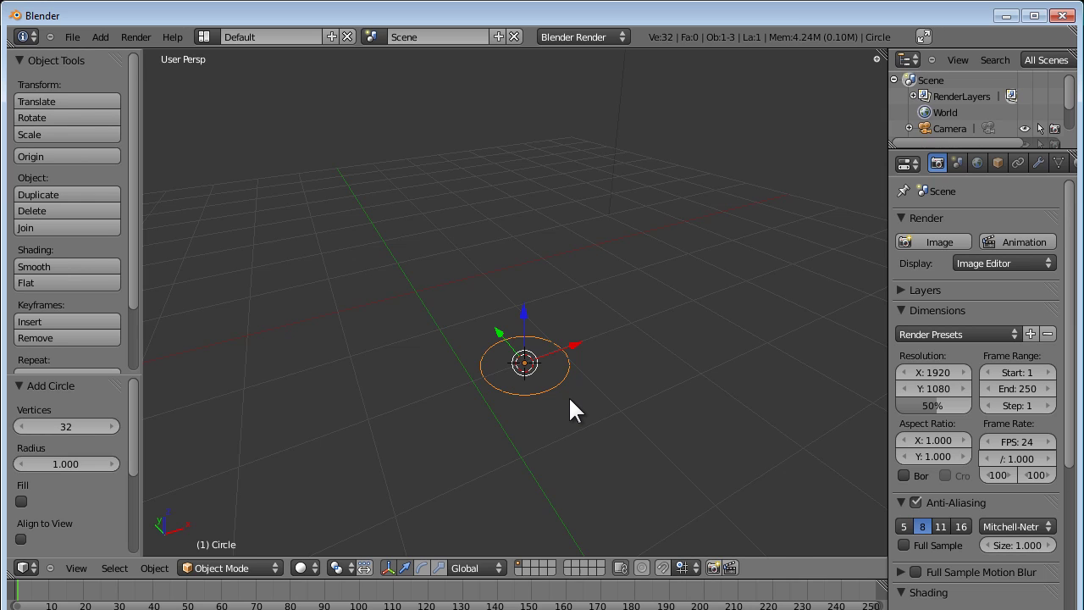
key("Tab")
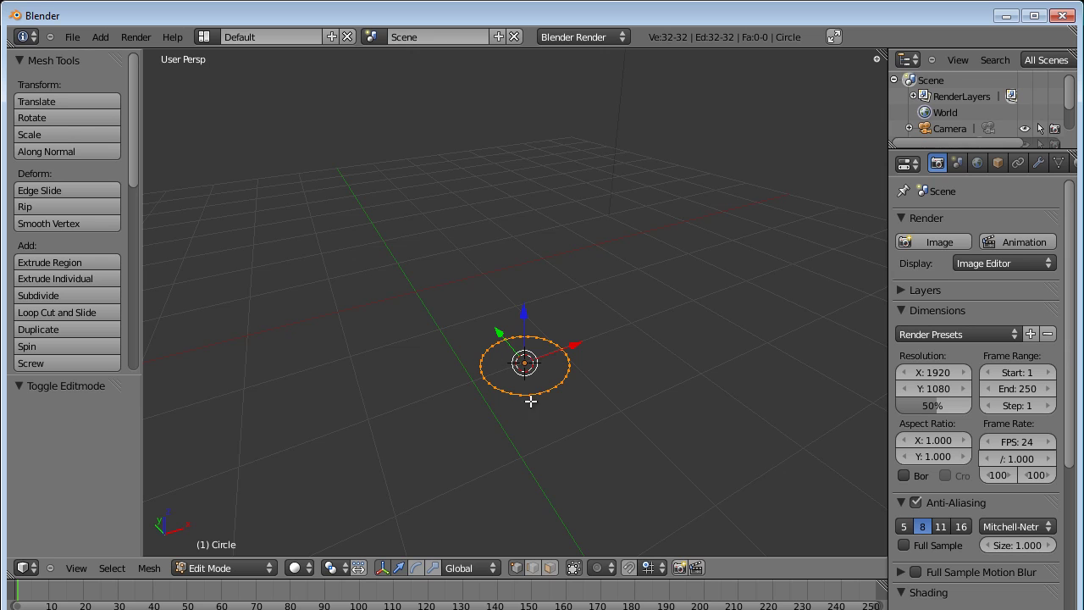
scroll(528, 399, "up", 3)
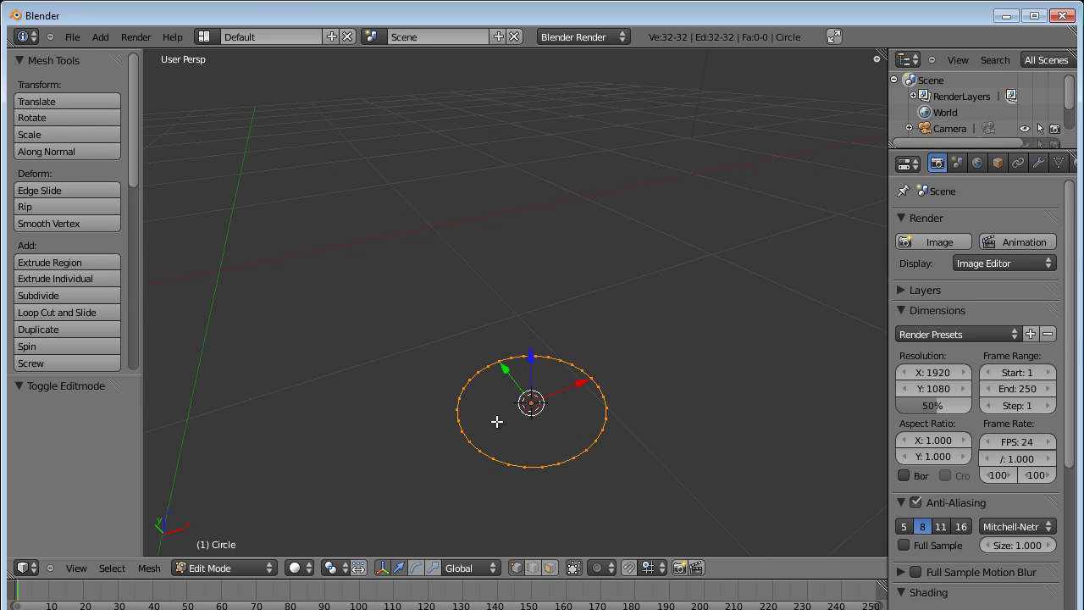
middle_click_drag(496, 424, 491, 392)
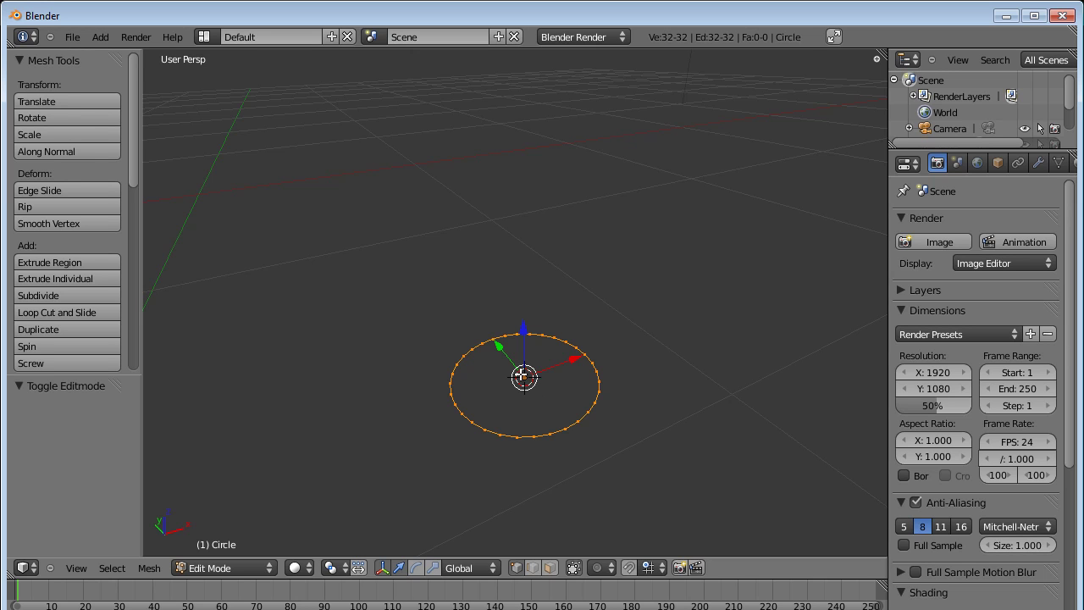
Step: Extrude the circle's edge ring 1.862 units straight up along Z
key("e")
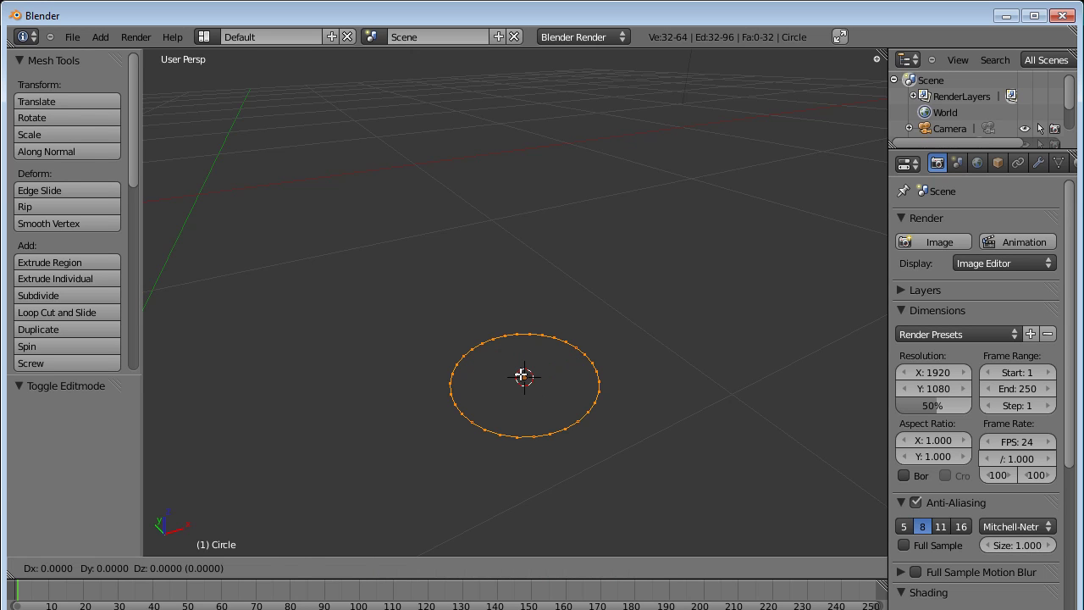
right_click(520, 375)
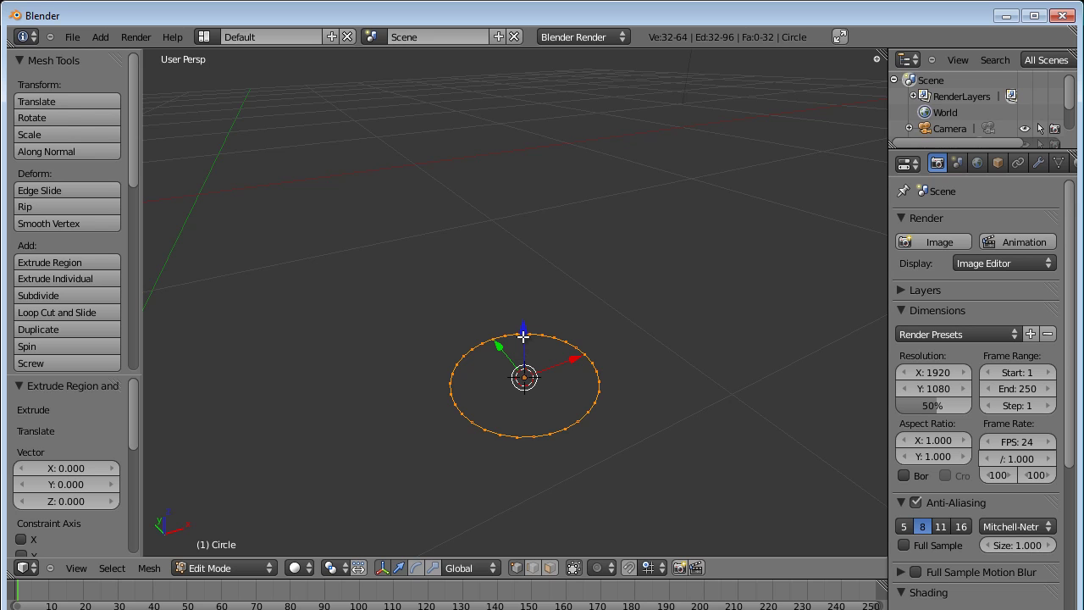
left_click_drag(523, 335, 513, 210)
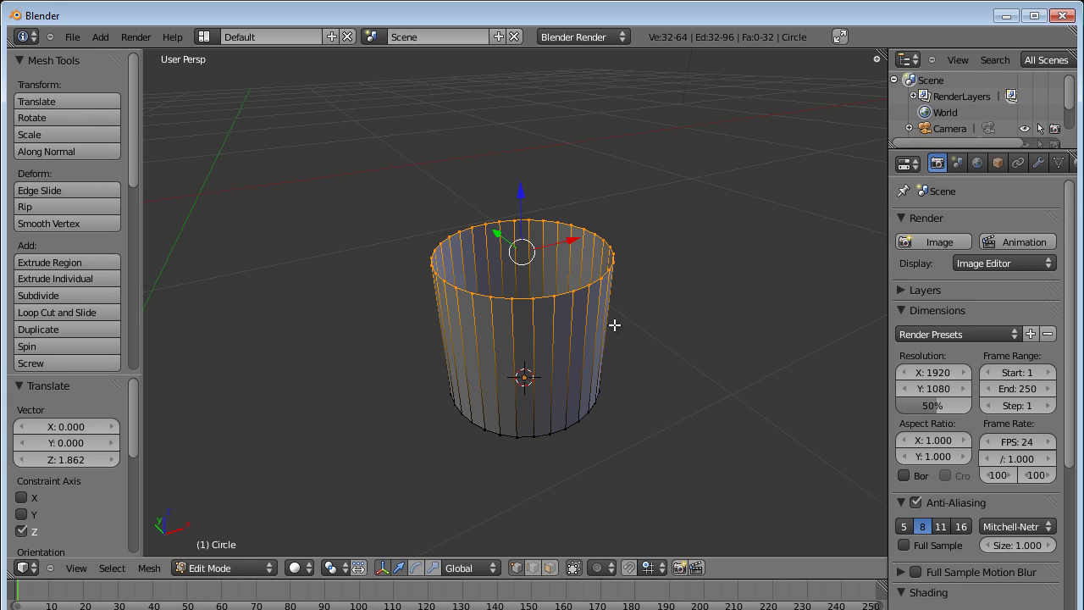
key("s")
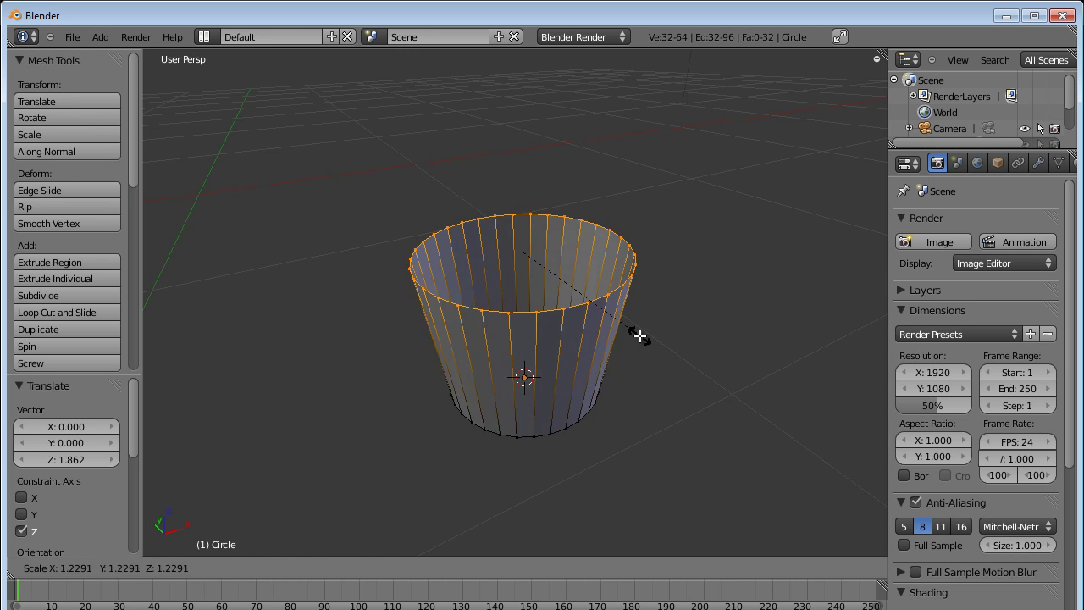
right_click(601, 299)
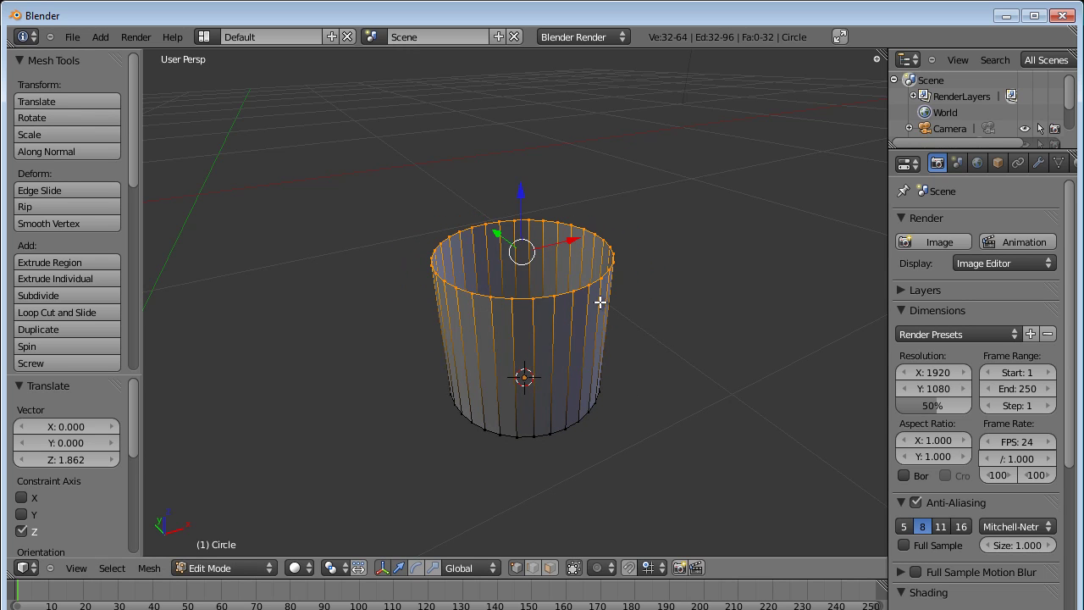
middle_click_drag(532, 367, 529, 313)
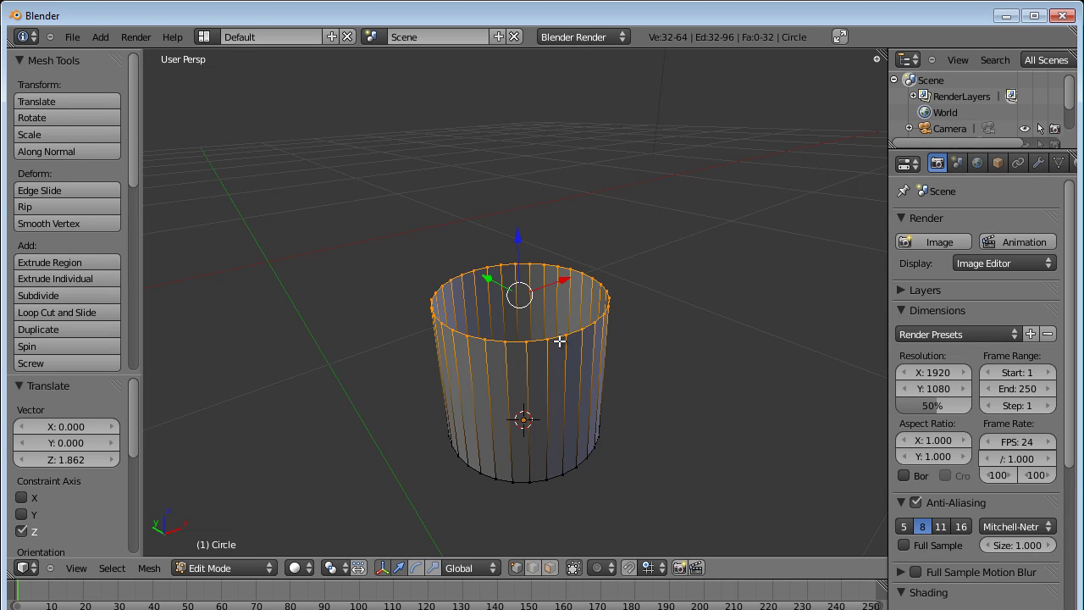
Step: Copy the cylinder's top ring and raise the copy 0.969 above the rim
key("e")
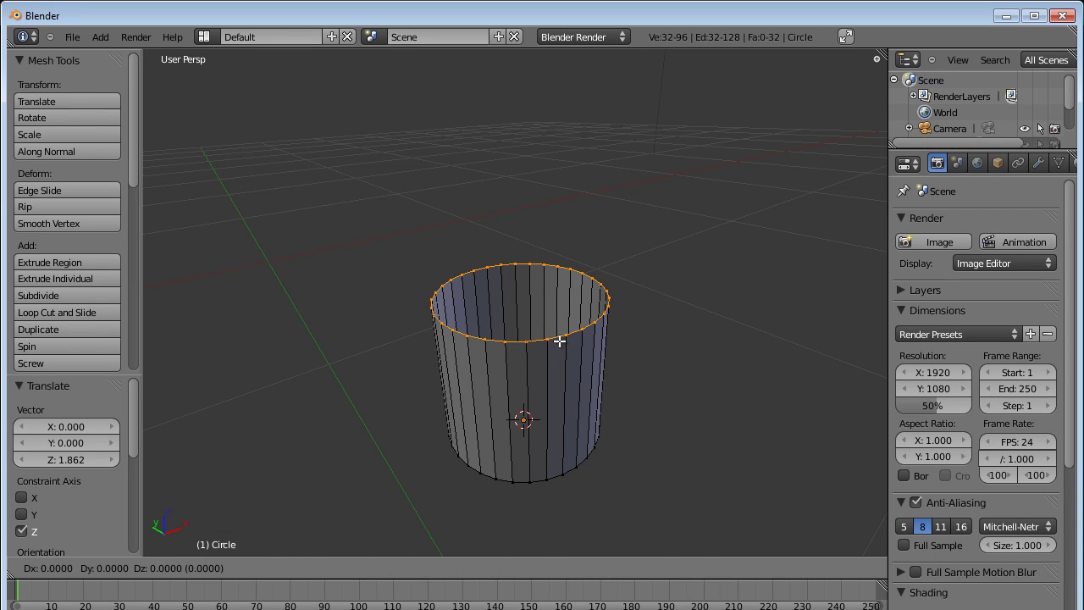
right_click(559, 340)
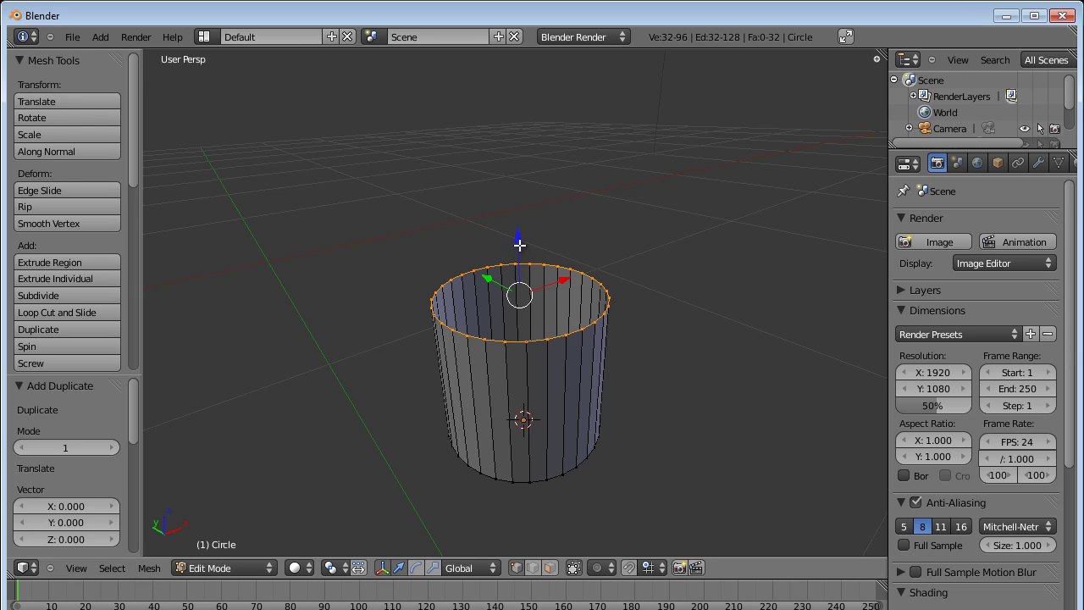
left_click_drag(519, 245, 529, 169)
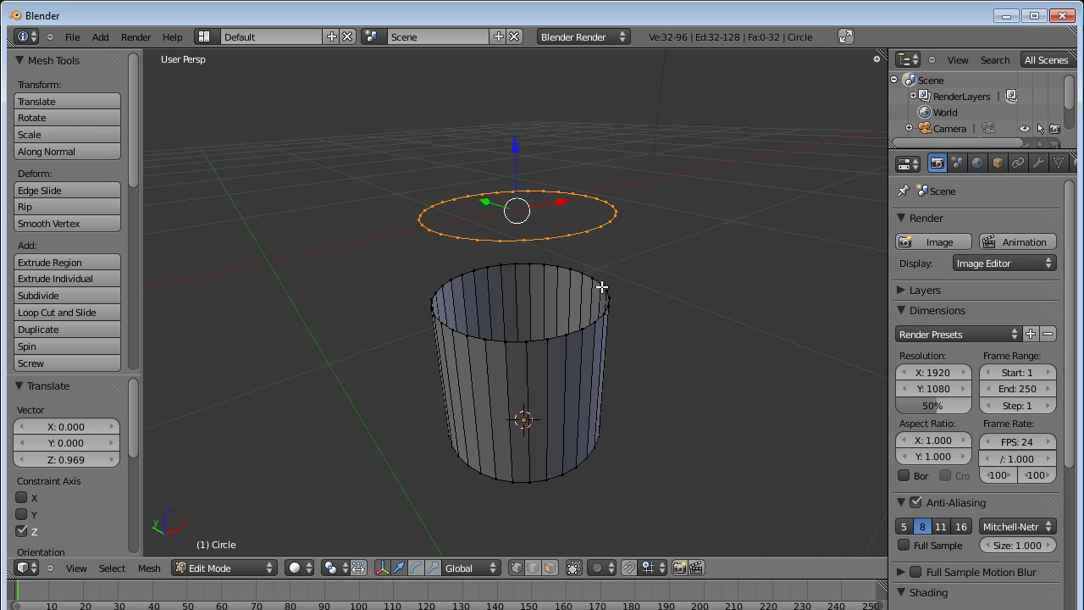
Step: Separate the raised ring into its own object using Separate > Selection
key("Tab")
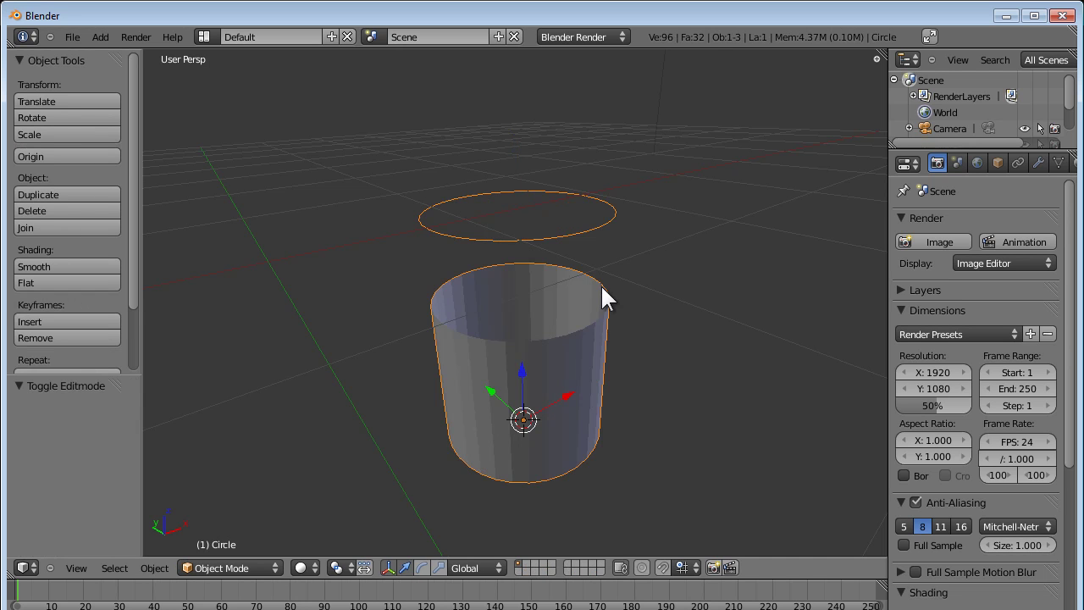
middle_click_drag(496, 405, 552, 426)
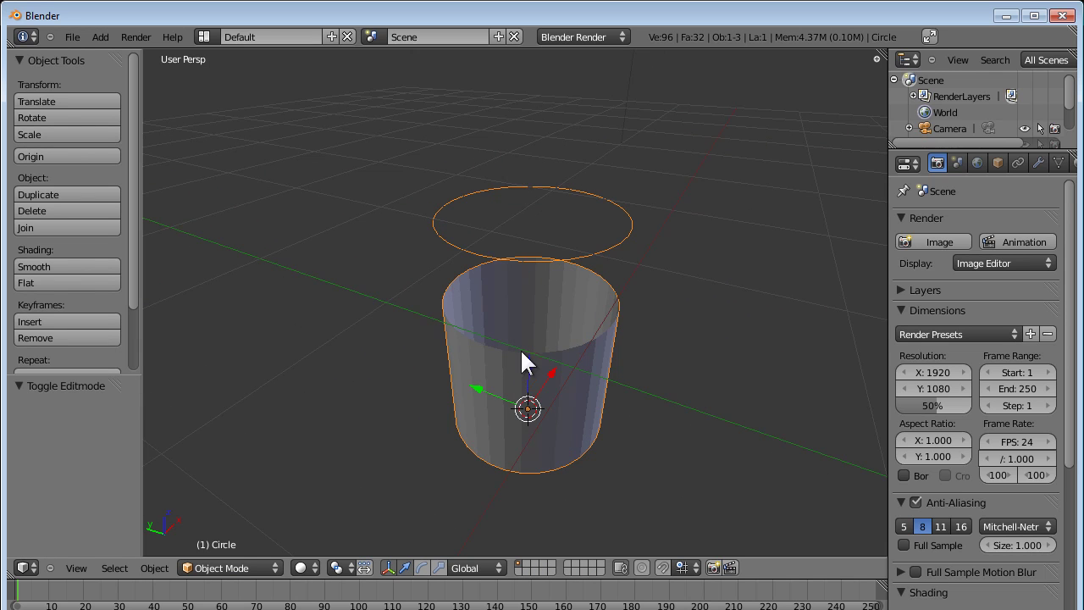
middle_click_drag(520, 348, 557, 181)
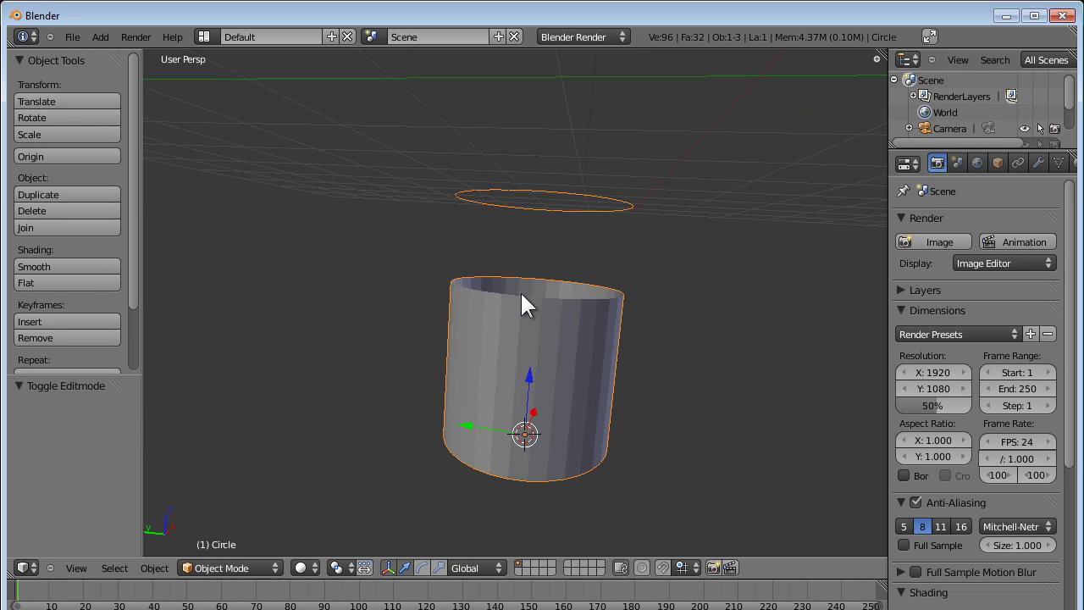
middle_click_drag(546, 333, 520, 357)
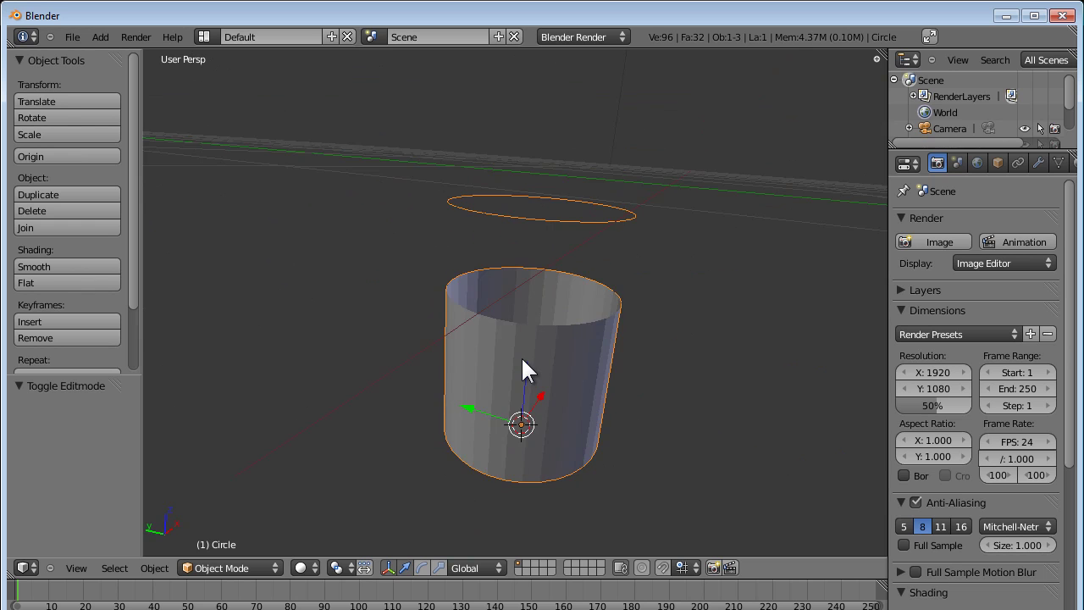
scroll(521, 357, "down", 2)
scroll(563, 318, "up", 2)
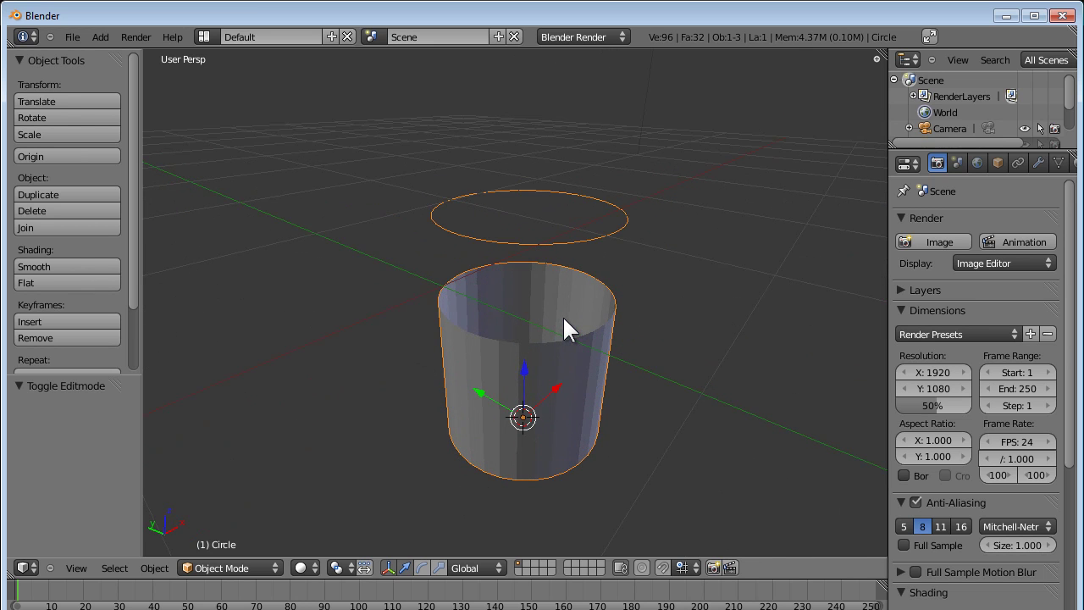
key("Tab")
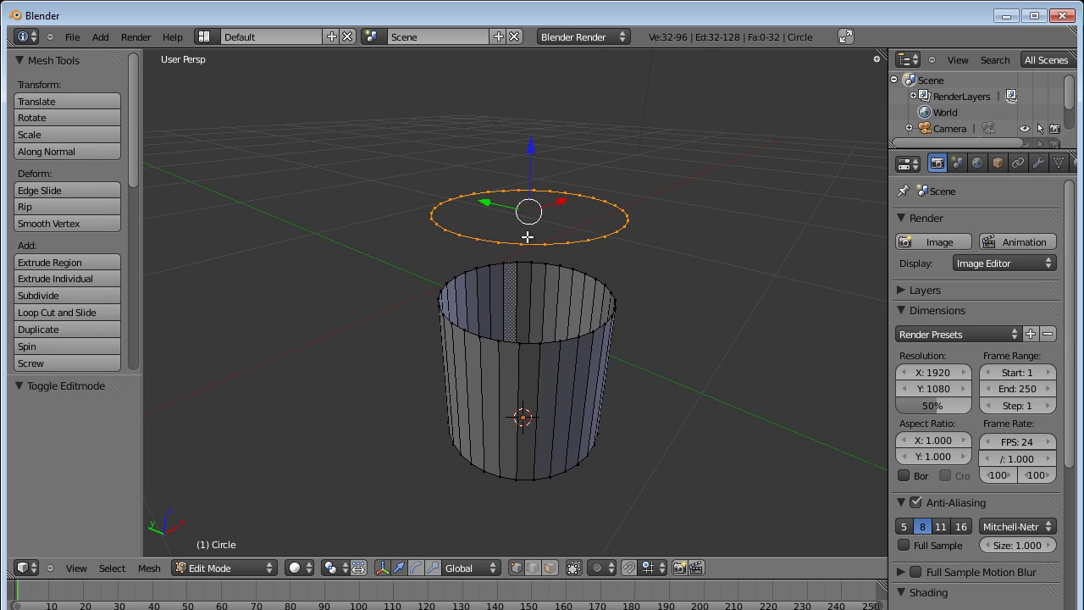
middle_click_drag(529, 231, 537, 222)
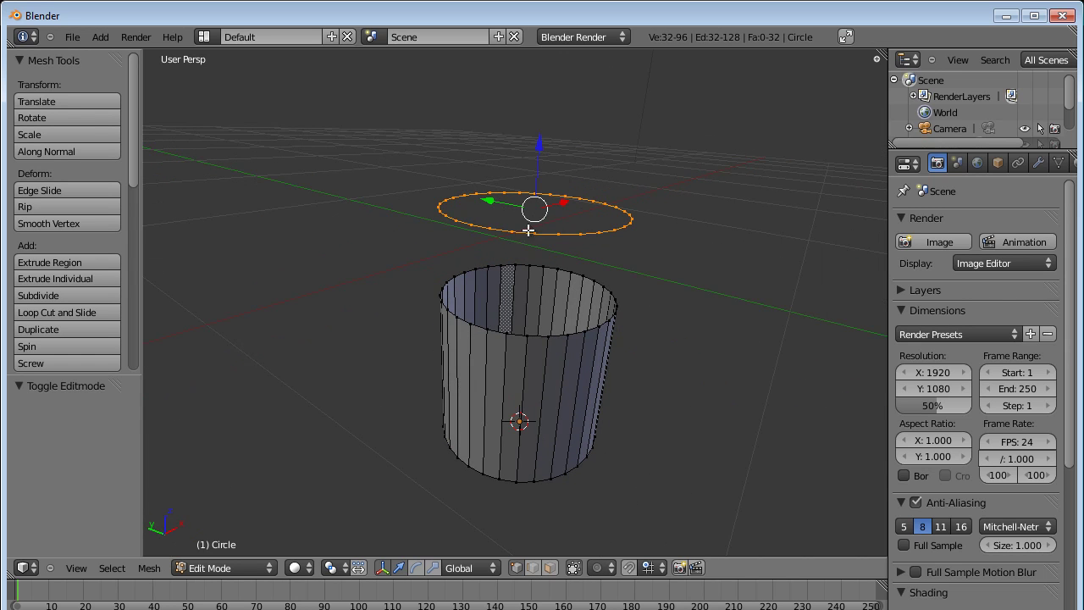
key("p")
left_click(566, 279)
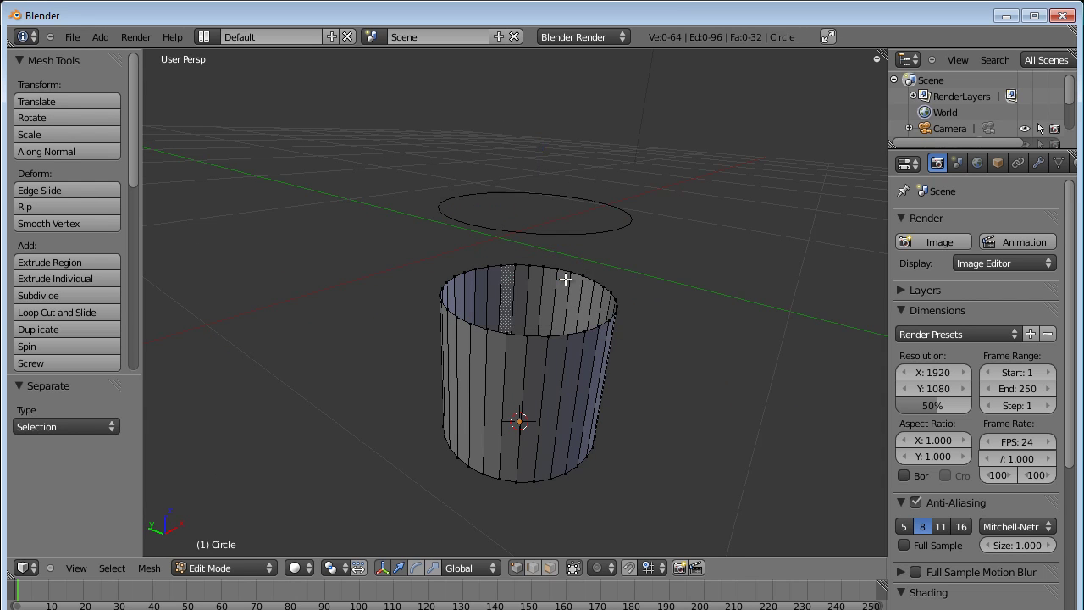
Step: Return to Object Mode and select the lid ring Circle.001 above the cylinder
key("Tab")
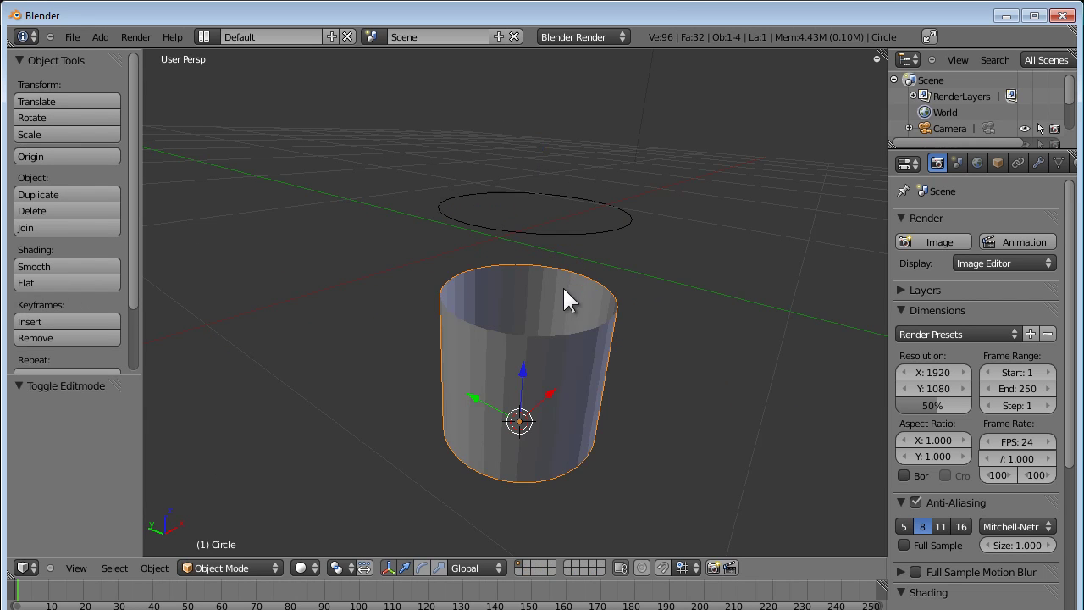
right_click(573, 236)
right_click(548, 360)
right_click(554, 225)
right_click(559, 342)
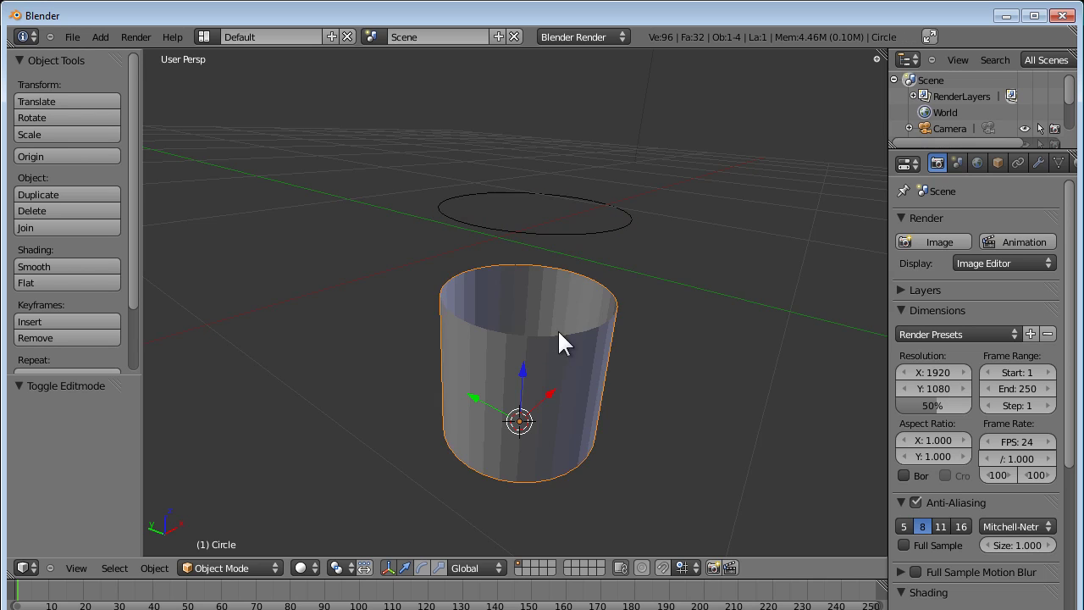
right_click(569, 226)
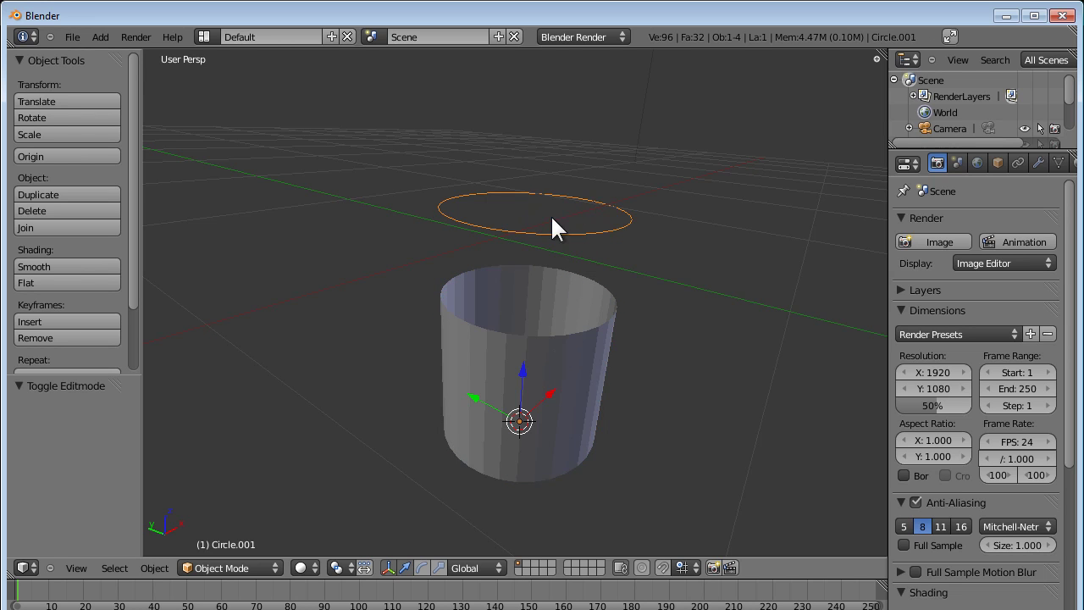
right_click(554, 408)
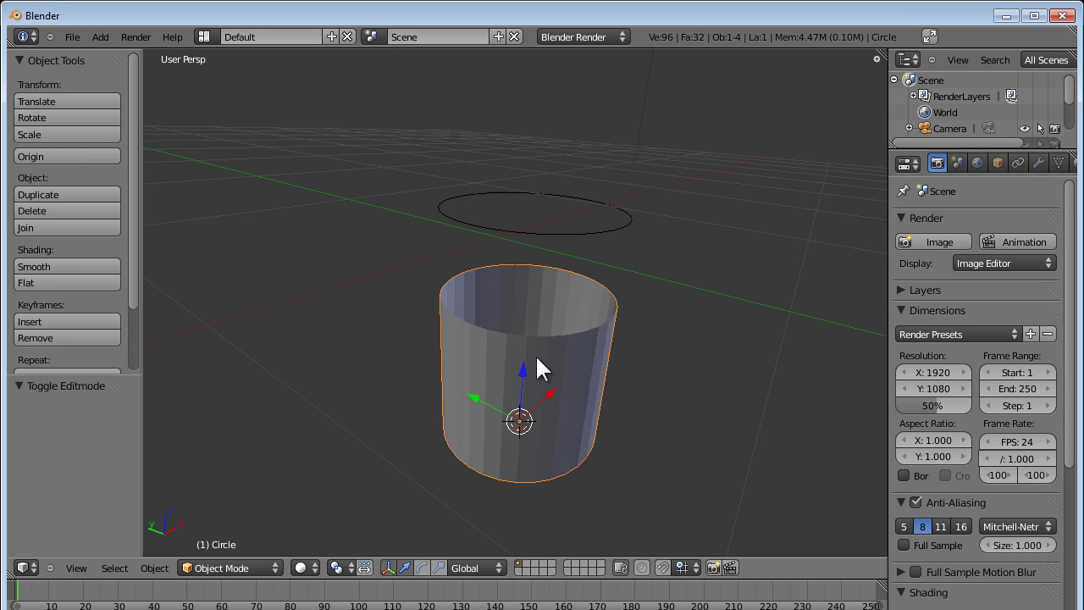
middle_click_drag(550, 338, 541, 353)
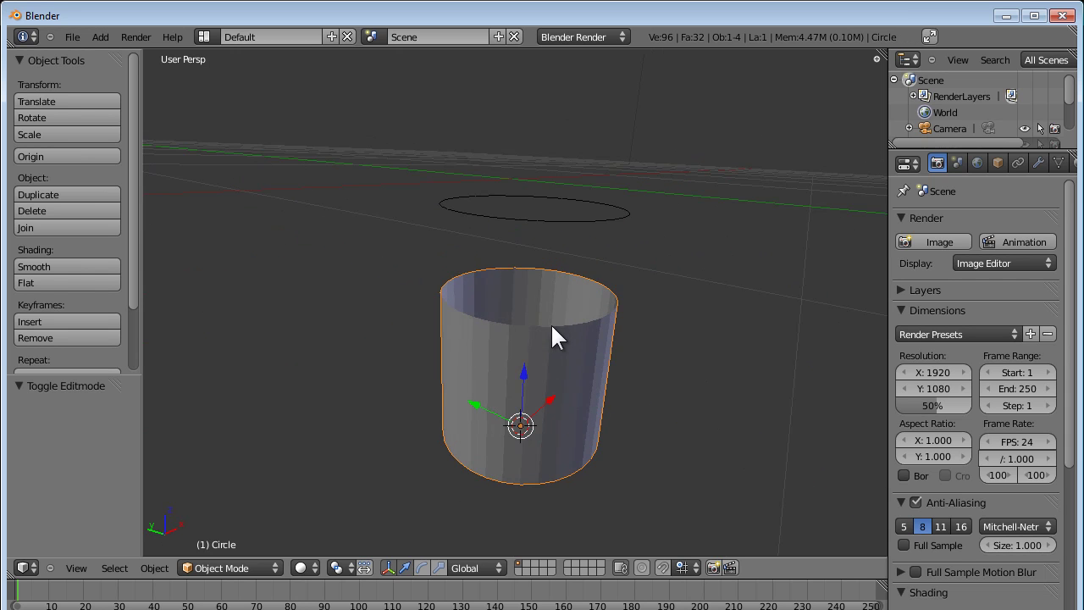
scroll(559, 277, "up", 4)
scroll(559, 281, "down", 5)
middle_click_drag(559, 283, 537, 293)
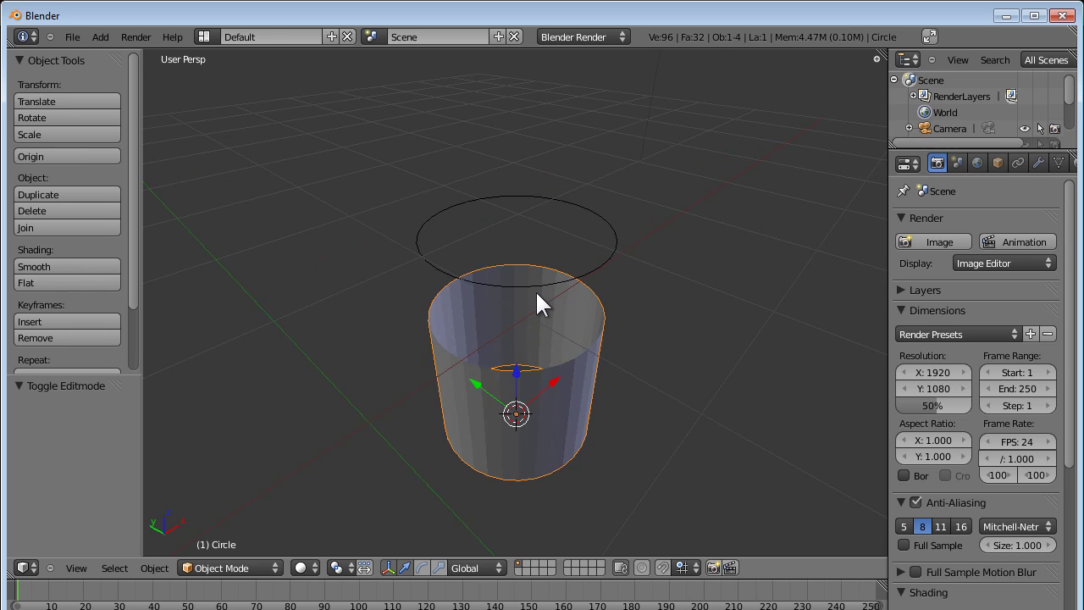
right_click(539, 285)
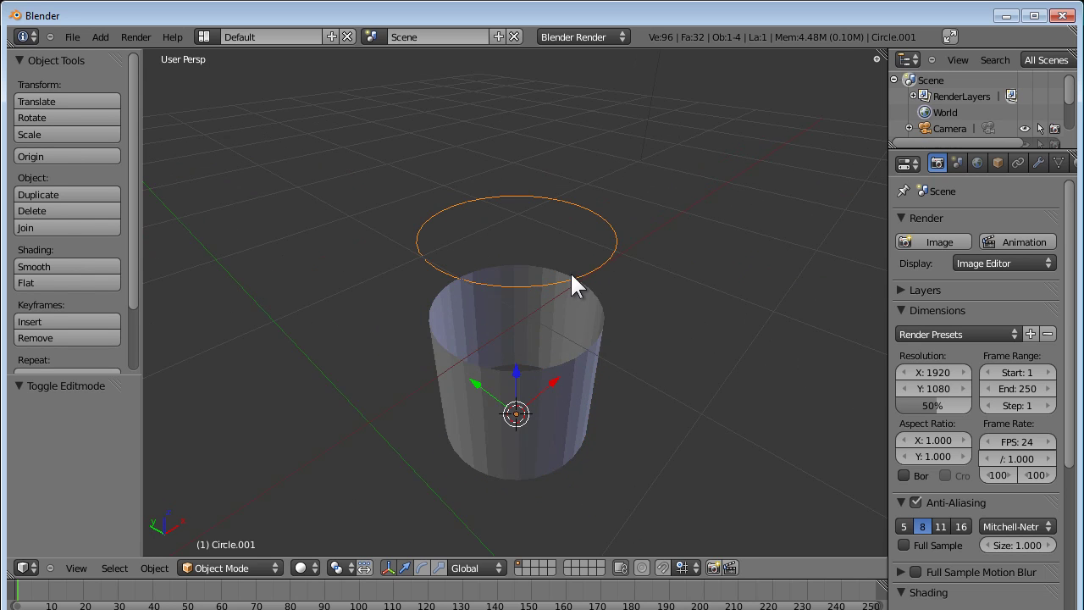
Step: Extrude the ring's edge loop in place and scale it to 0 to fill a disc
key("Tab")
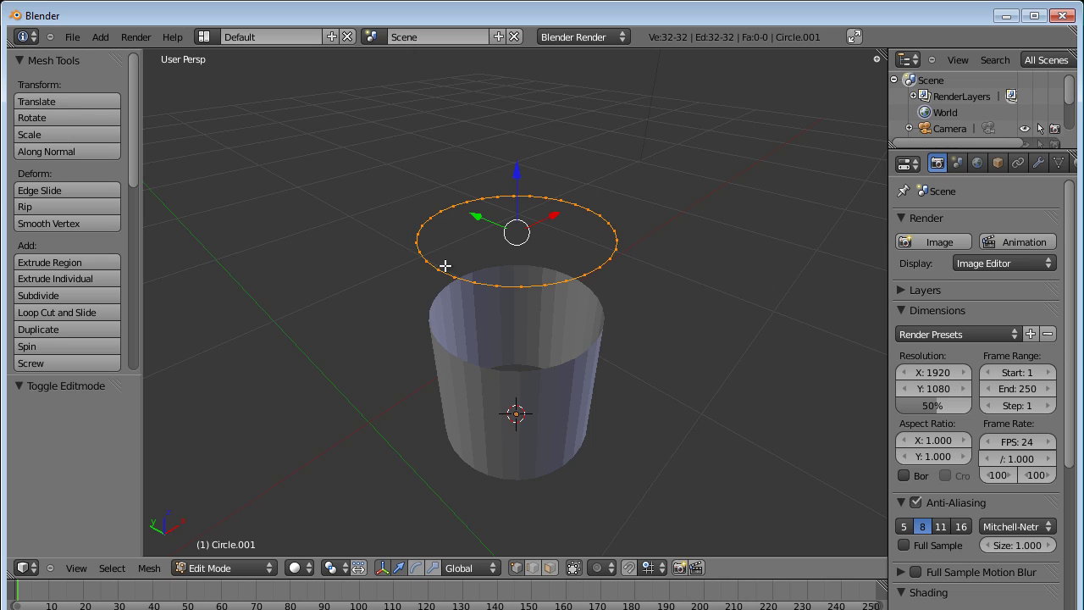
key("e")
right_click(621, 348)
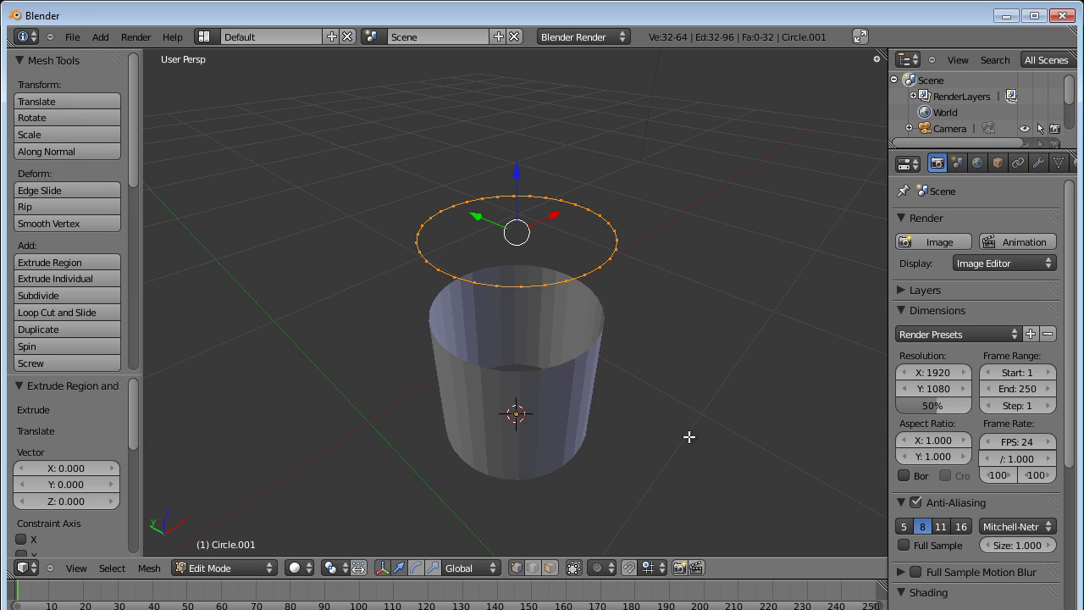
key("s")
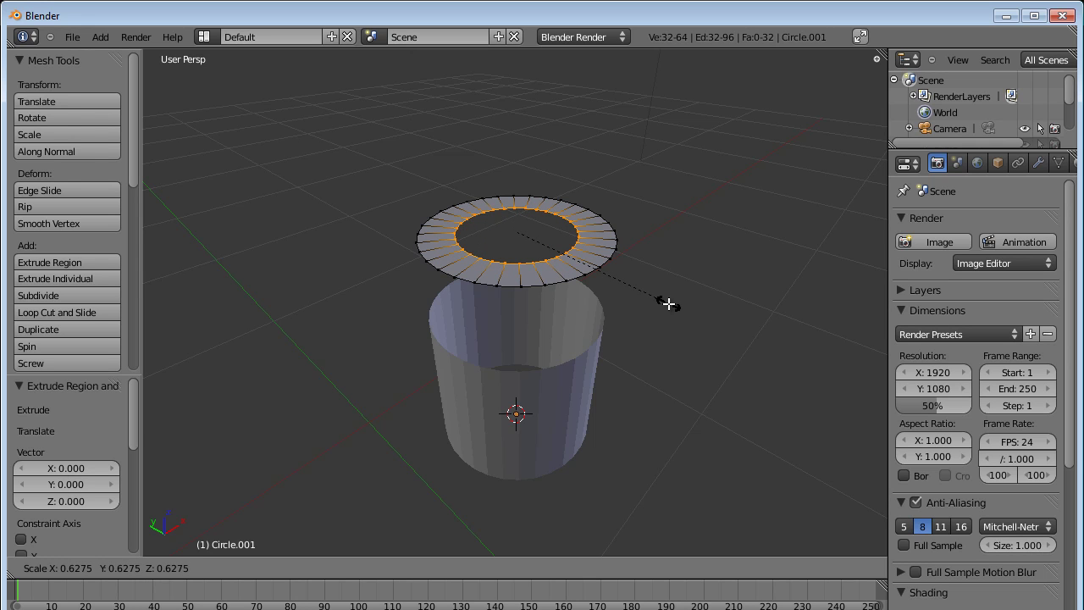
type("0")
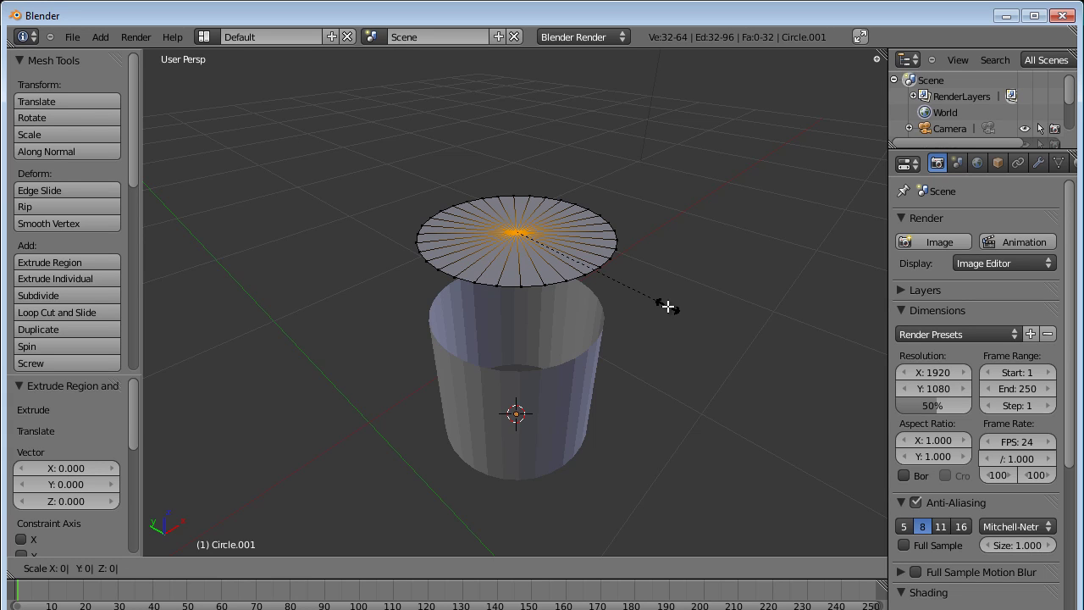
key("Return")
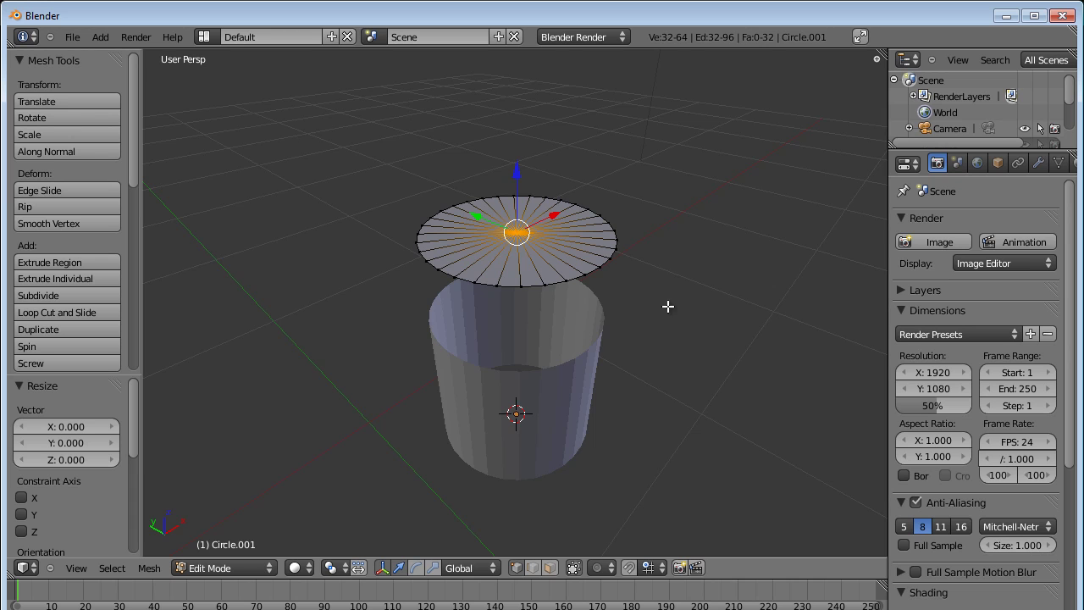
Step: Merge the collapsed centre vertices At Center, removing 31 duplicates
key("alt+m")
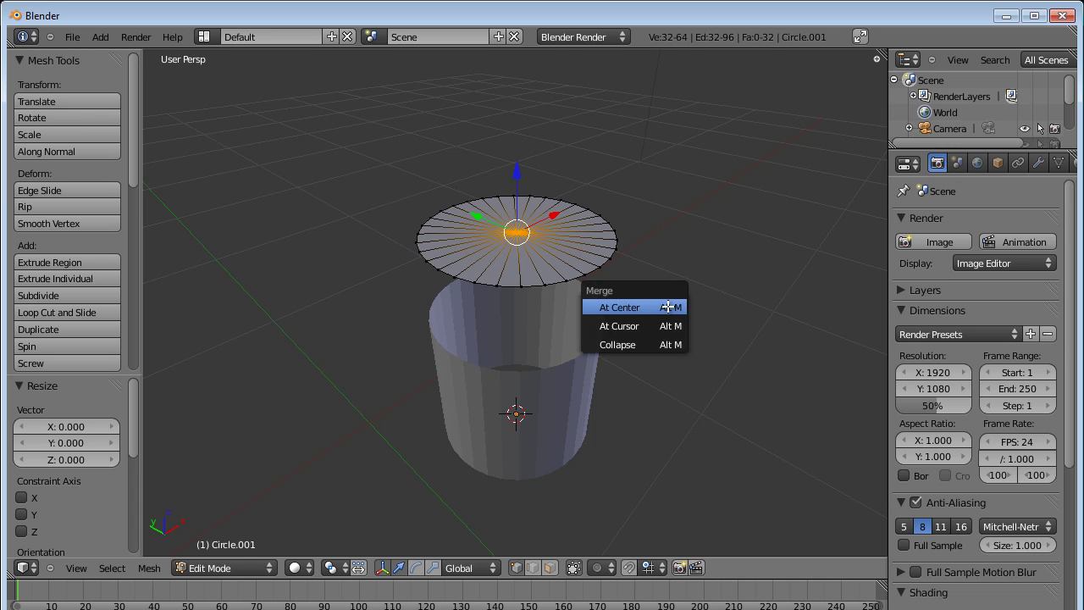
left_click(618, 307)
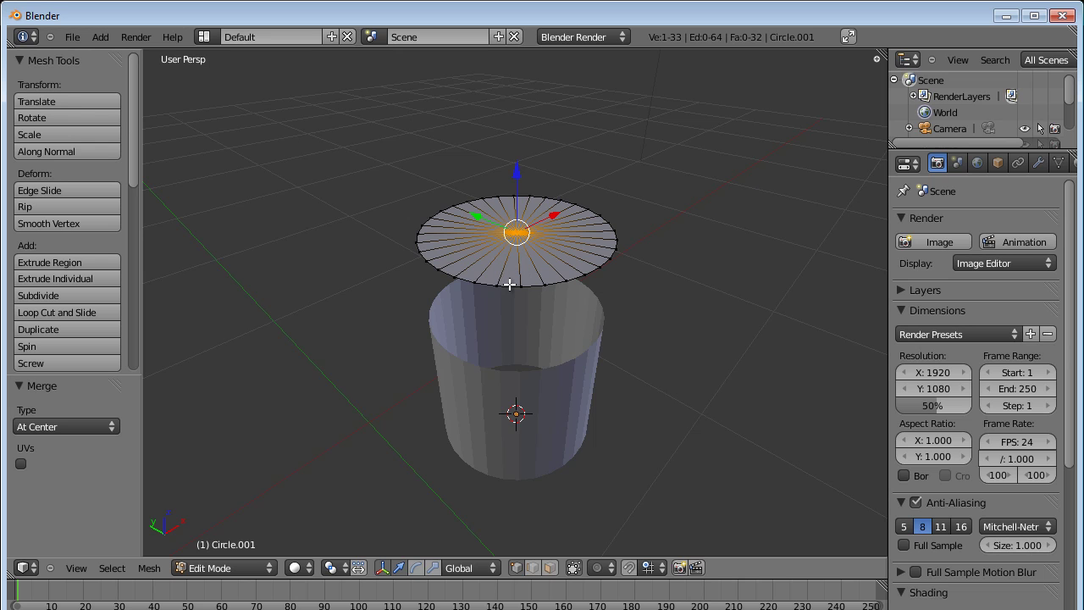
Step: Leave Edit Mode and orbit around the lid disc and cylinder to inspect them
key("Tab")
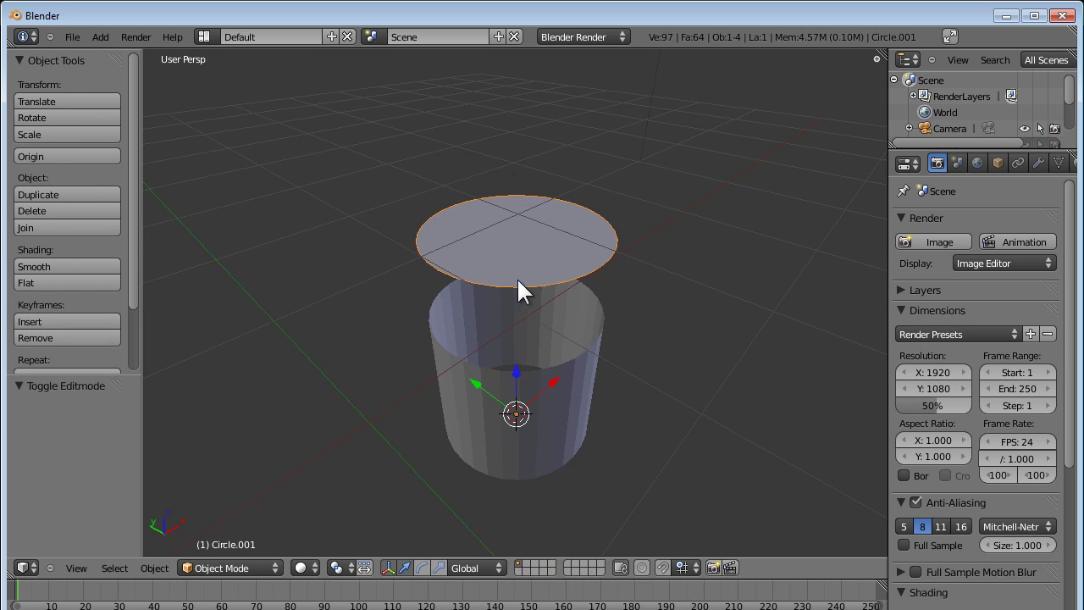
middle_click_drag(486, 332, 535, 243)
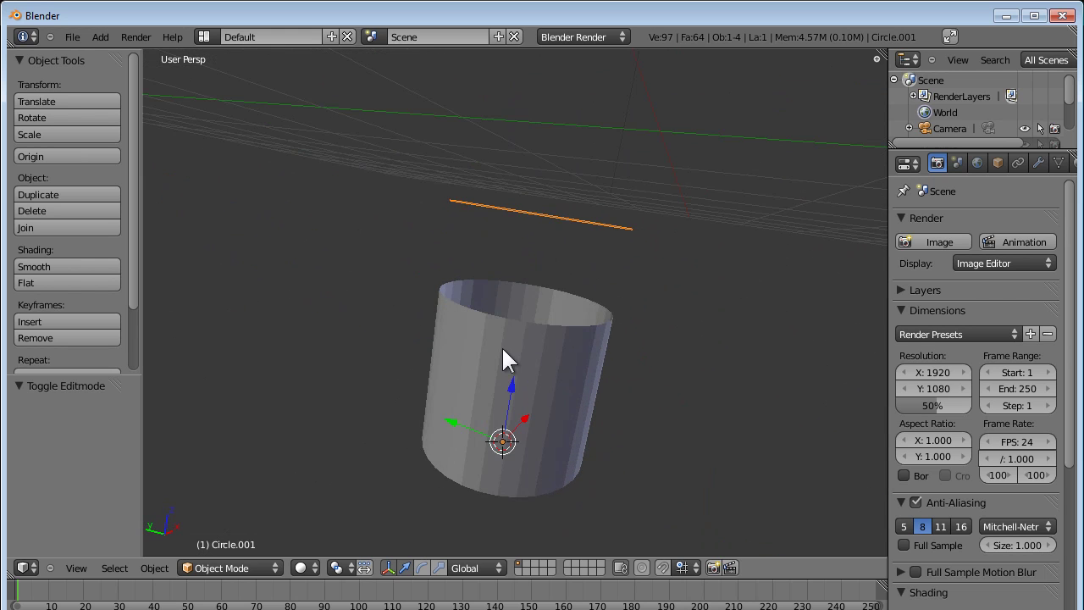
middle_click_drag(503, 351, 496, 375)
middle_click_drag(535, 223, 544, 263)
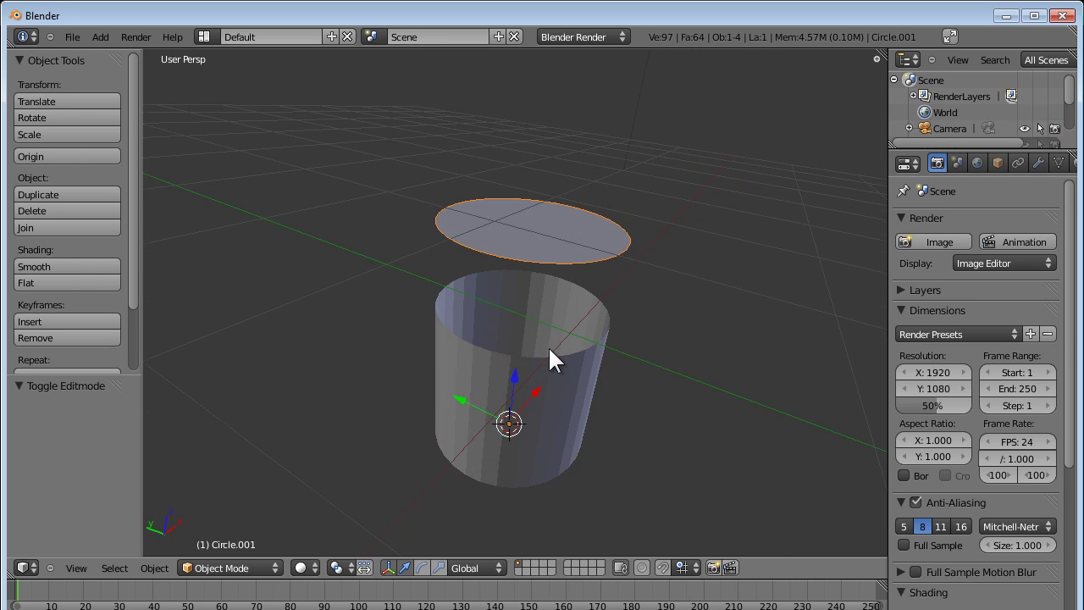
scroll(550, 356, "up", 2)
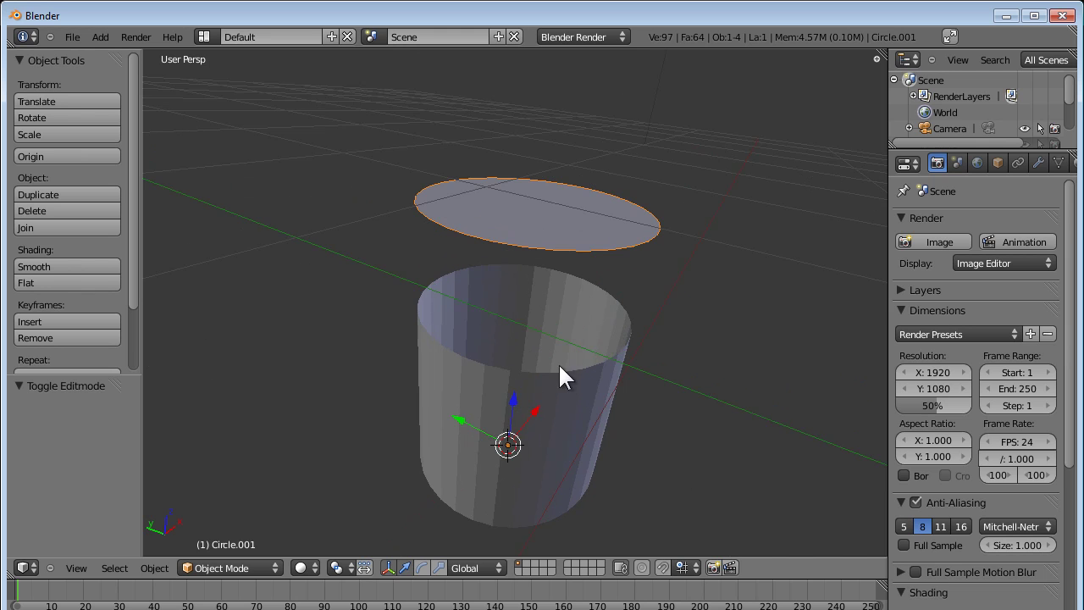
scroll(562, 373, "down", 1)
middle_click_drag(562, 373, 551, 318)
mouse_move(559, 274)
middle_mouse_down()
mouse_move(559, 290)
mouse_move(563, 252)
mouse_move(535, 339)
mouse_move(546, 291)
middle_mouse_up()
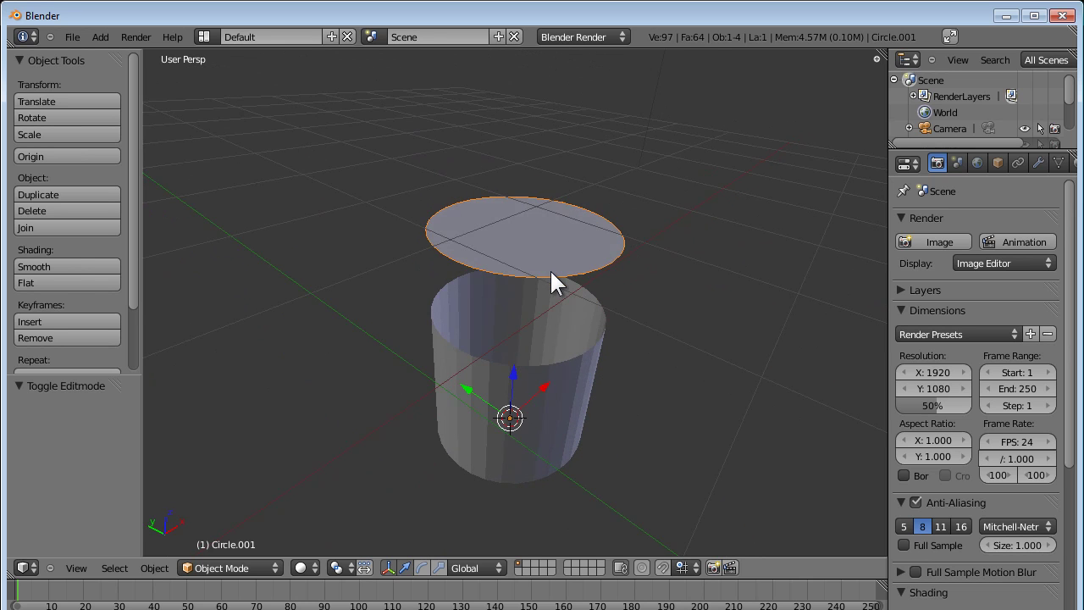
Step: Select the whole lid and extrude it to a 0.062 thickness downward along Z
key("Tab")
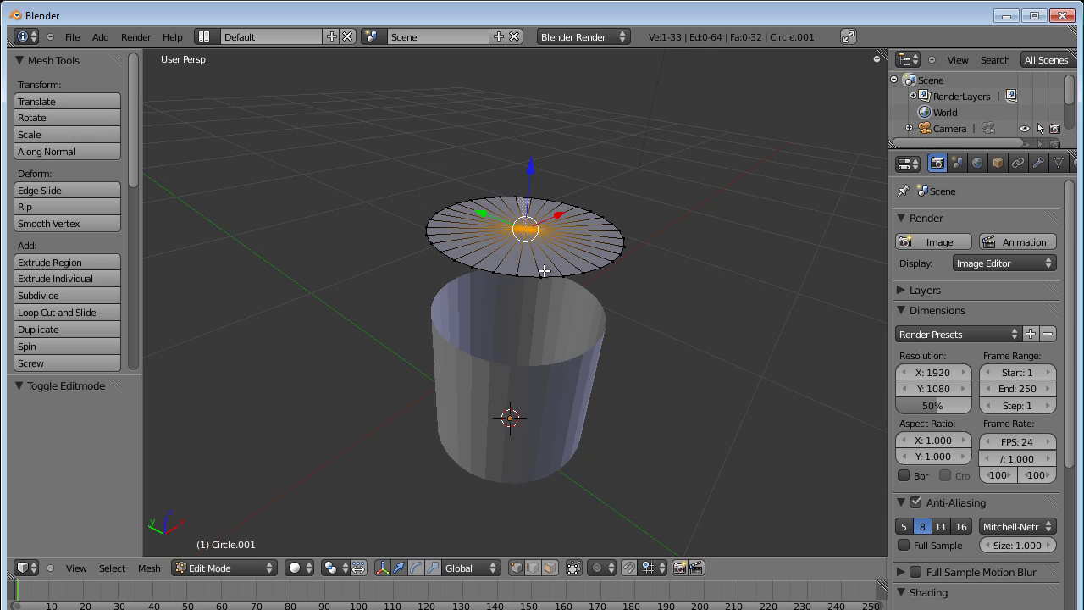
key("a")
middle_click_drag(505, 240, 522, 227)
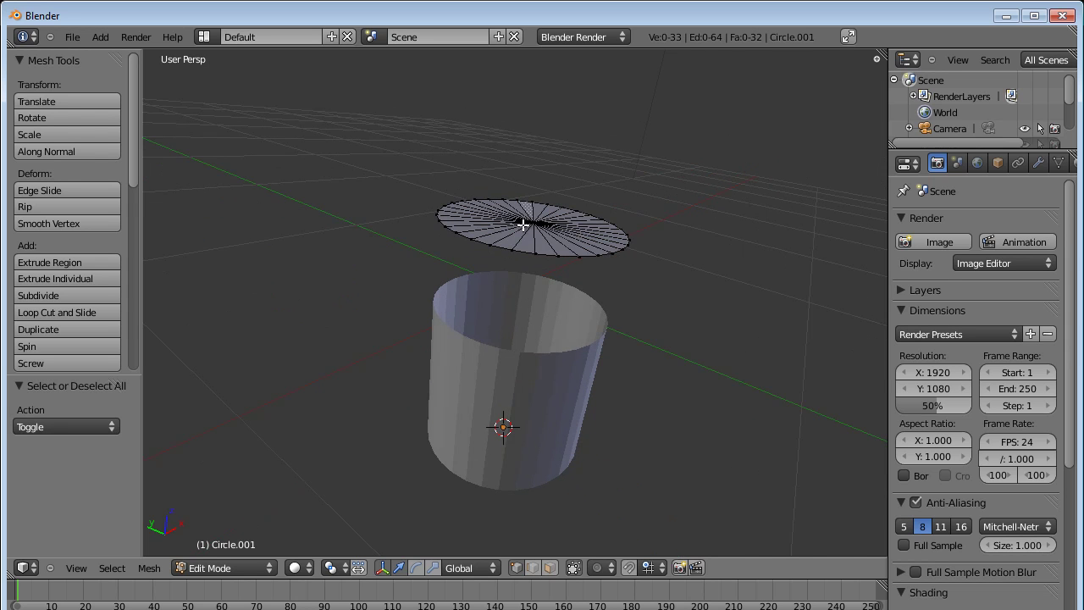
key("a")
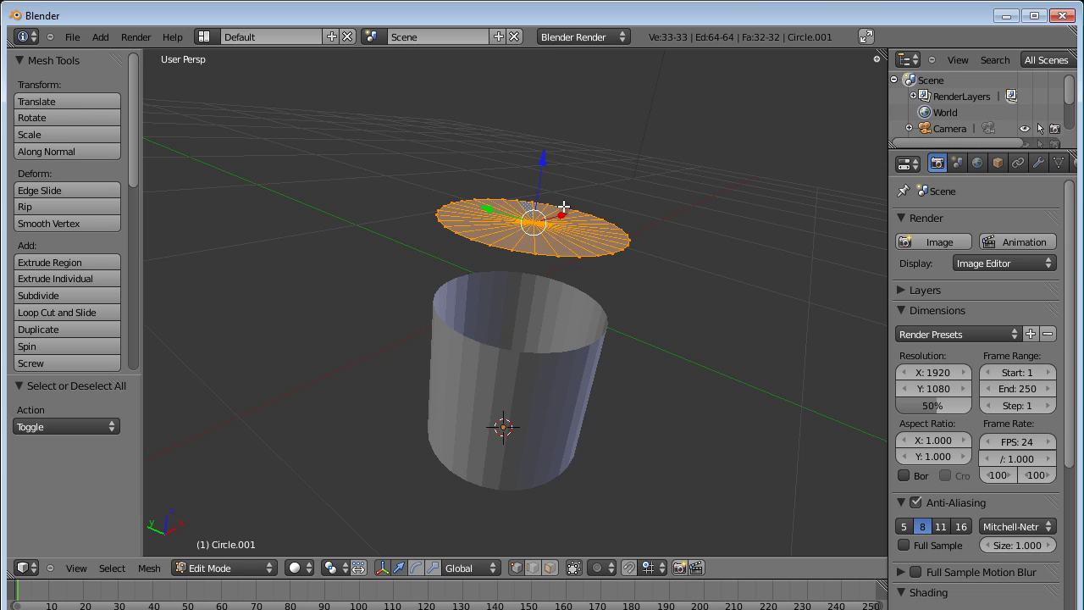
key("e")
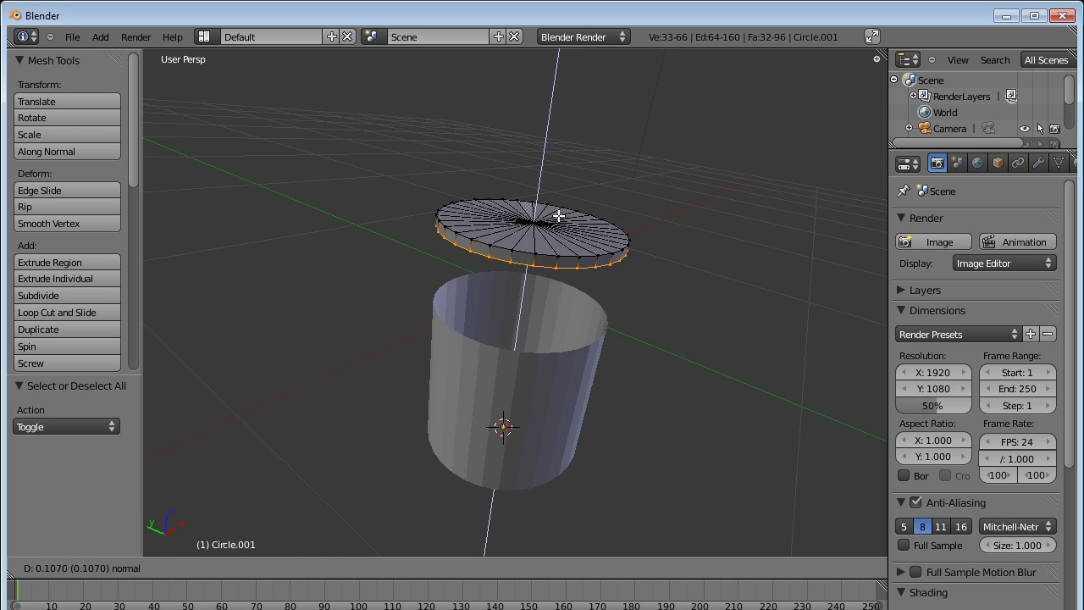
left_click(559, 217)
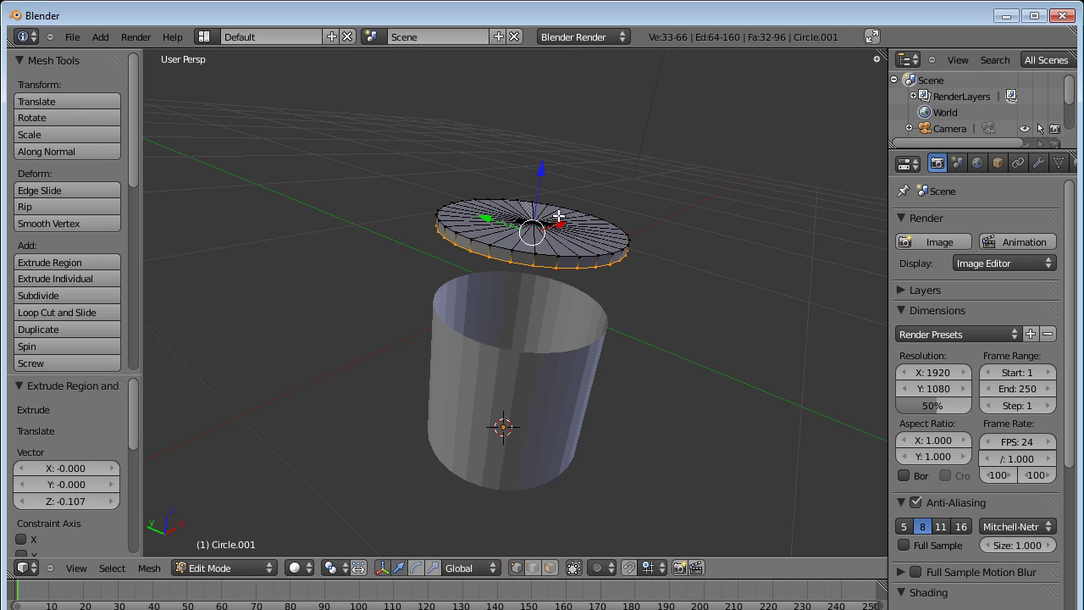
key("e")
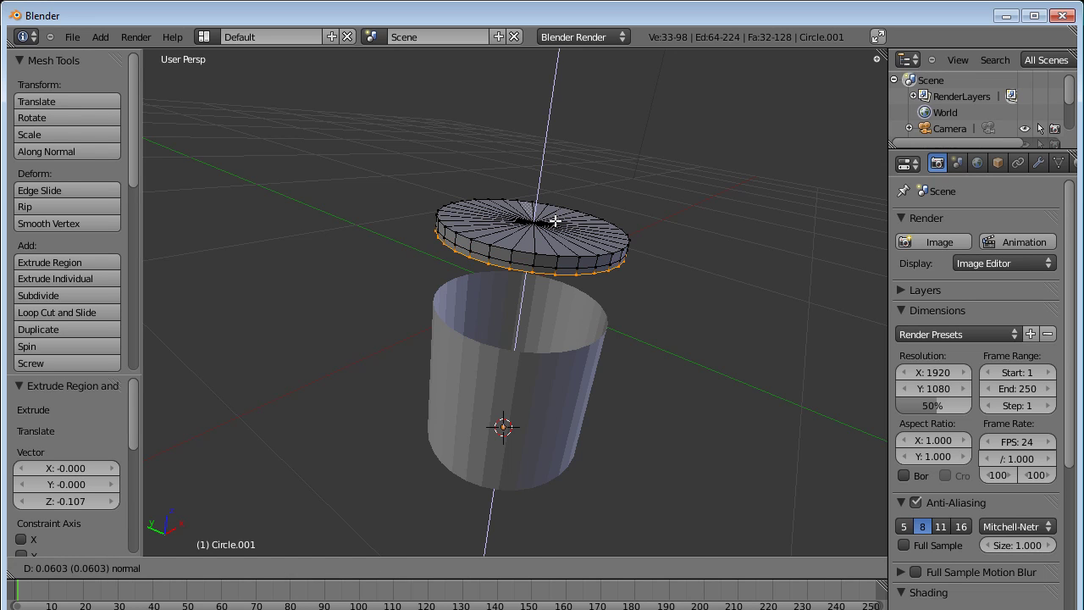
left_click(555, 221)
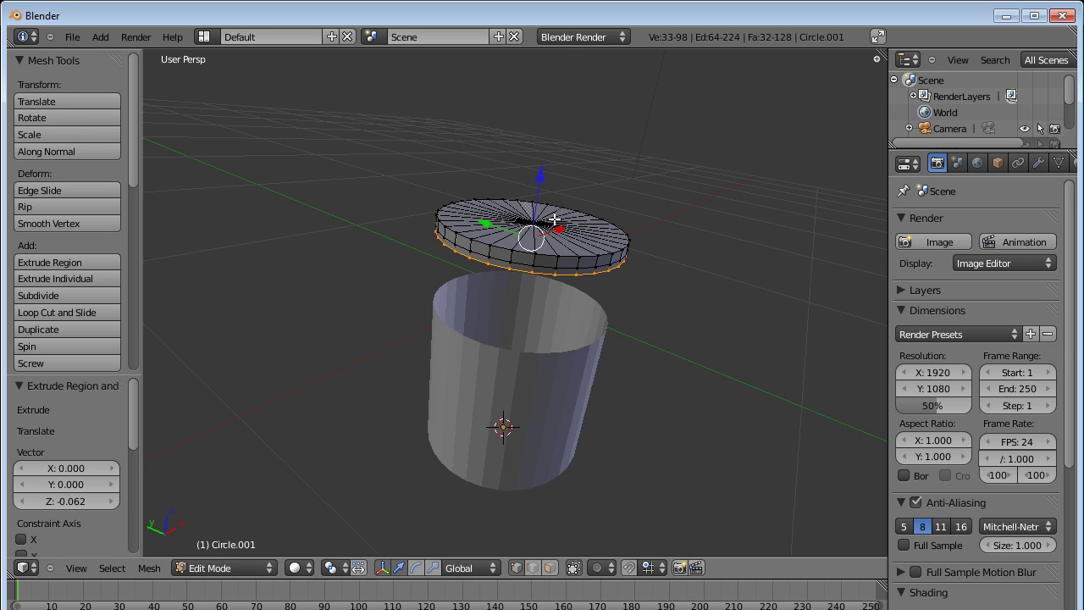
Step: Return to Object Mode and check the thickened lid and cylinder from below
middle_click_drag(547, 273, 542, 230)
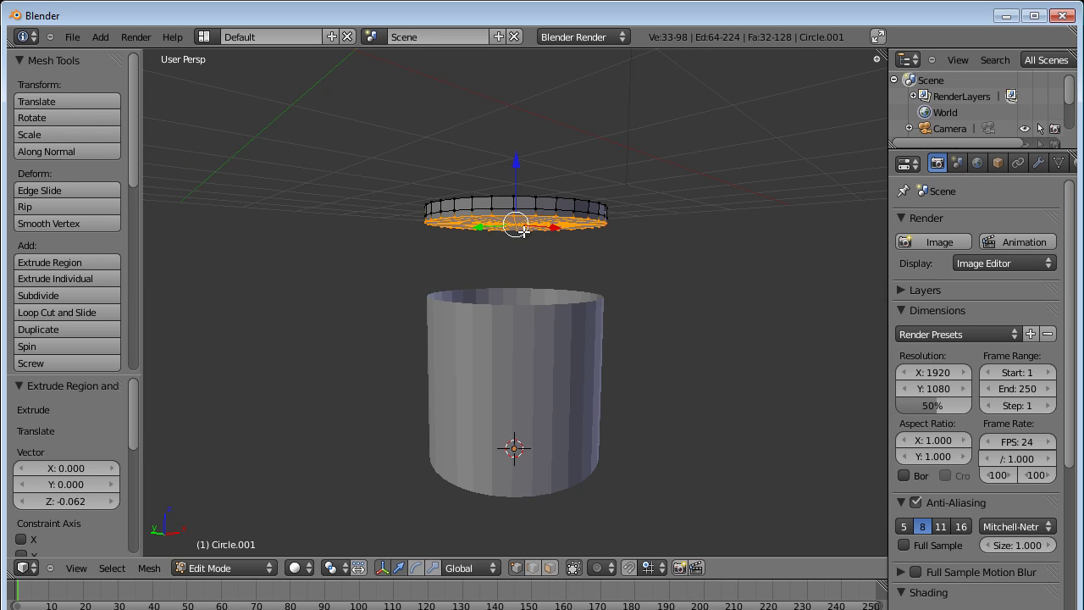
middle_click_drag(555, 214, 564, 313)
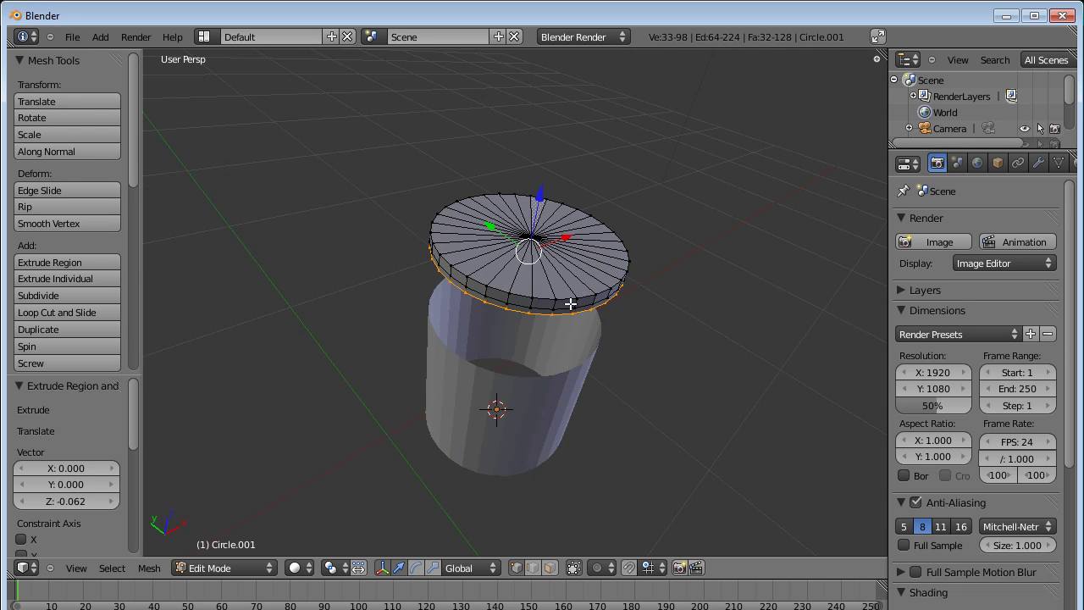
key("Tab")
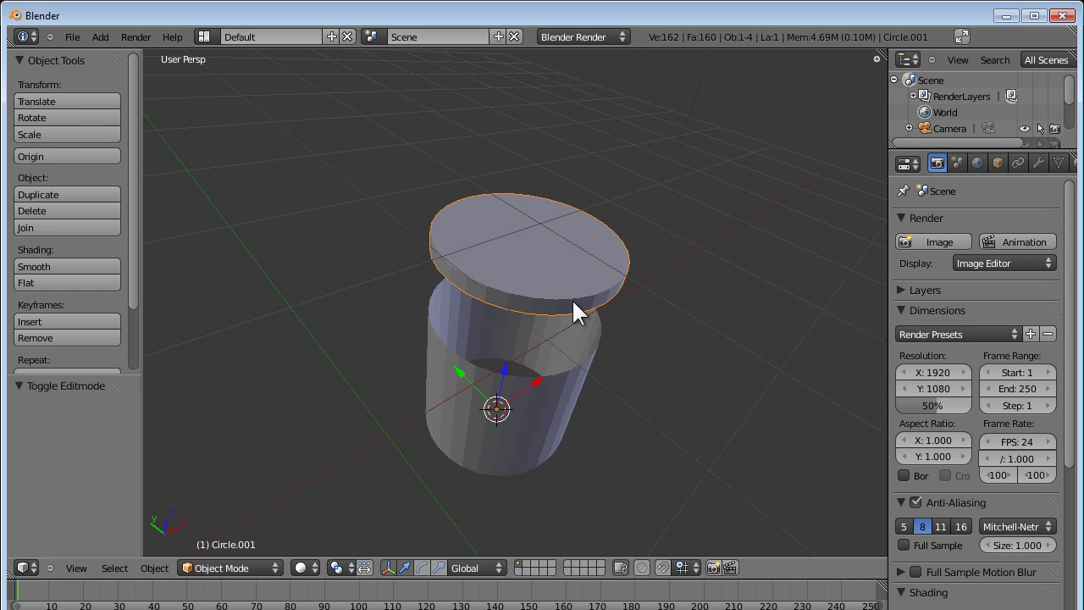
middle_click_drag(514, 325, 519, 283)
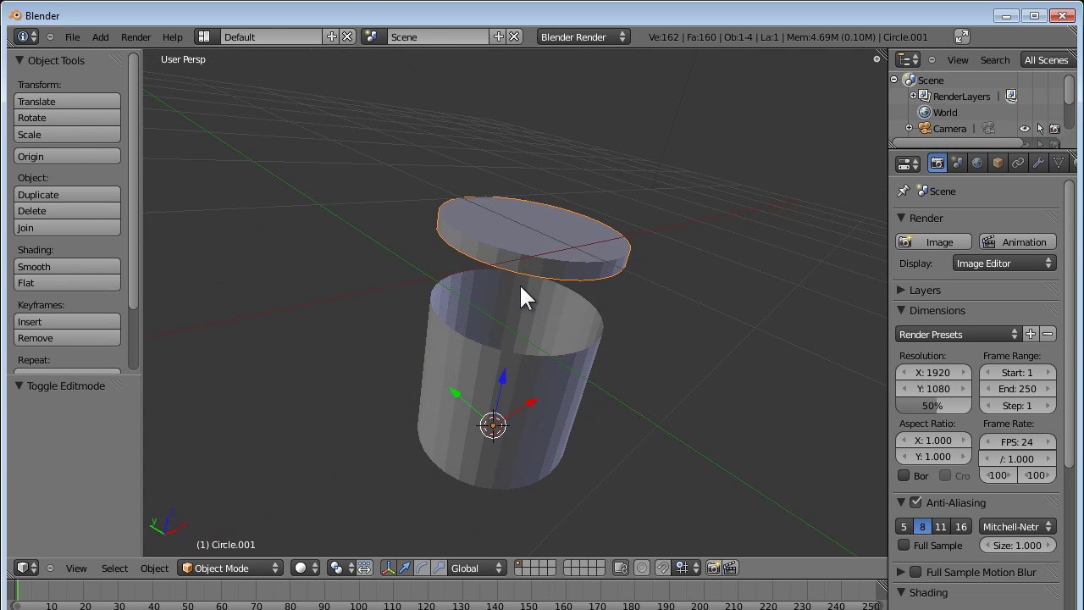
Step: Extrude the whole cylinder mesh in place and scale it 1.181 outward, height locked, for thick walls
right_click(505, 345)
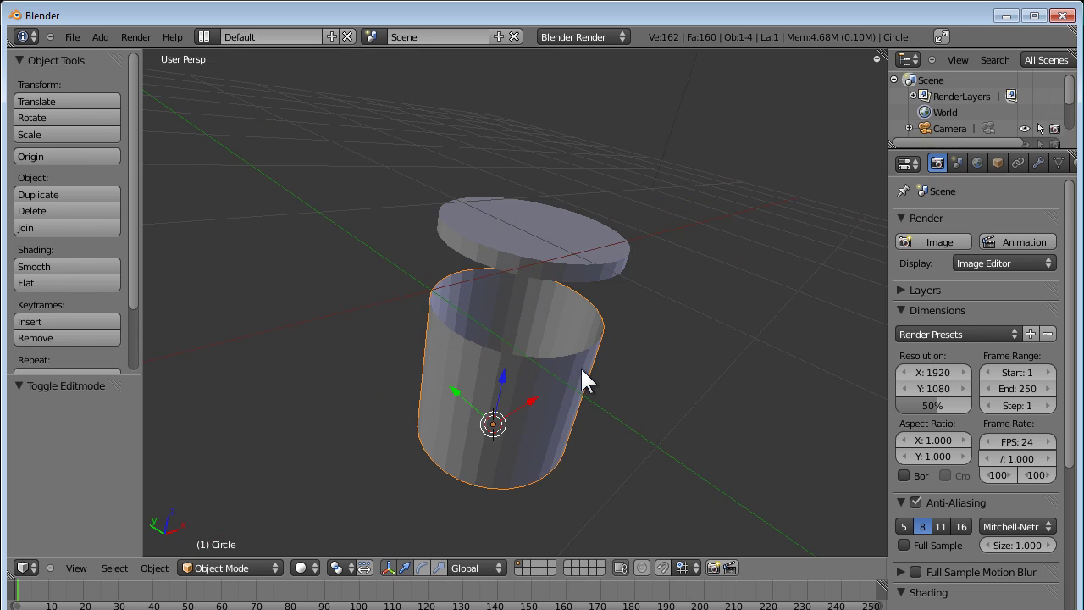
key("Tab")
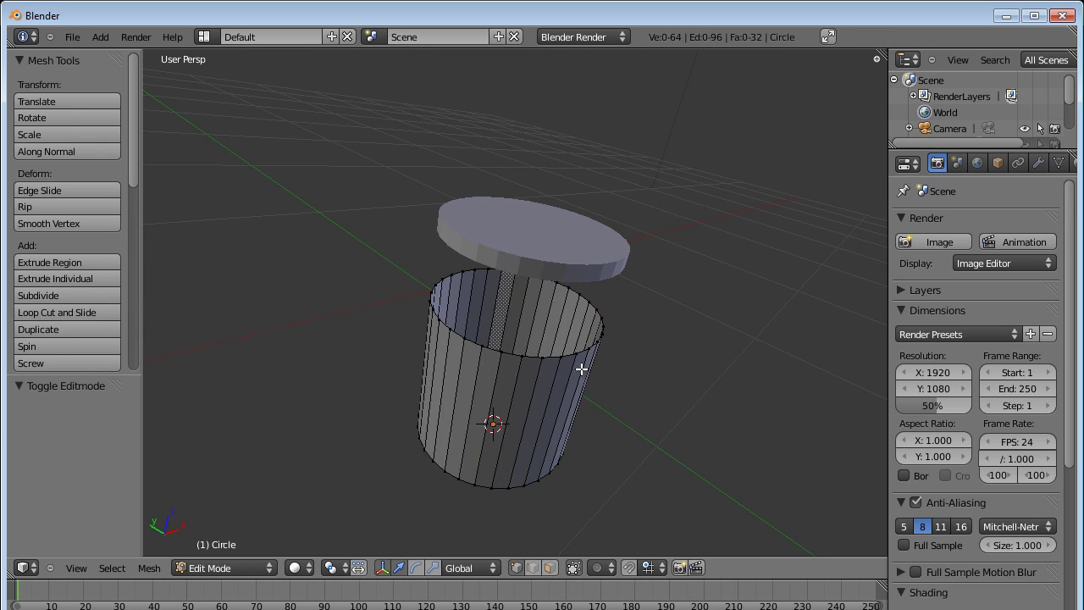
key("a")
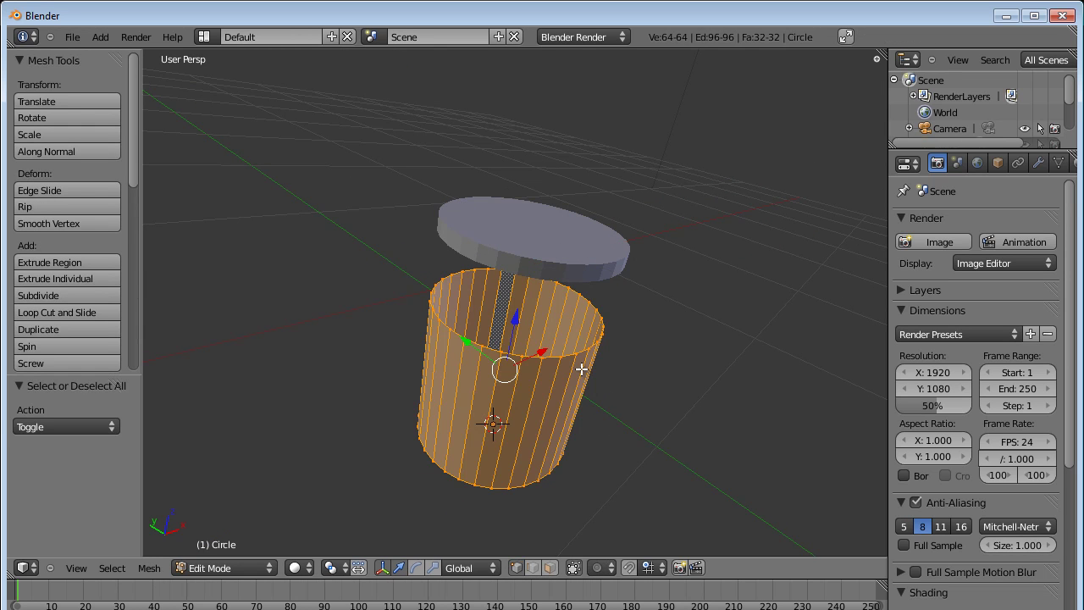
key("e")
right_click(582, 369)
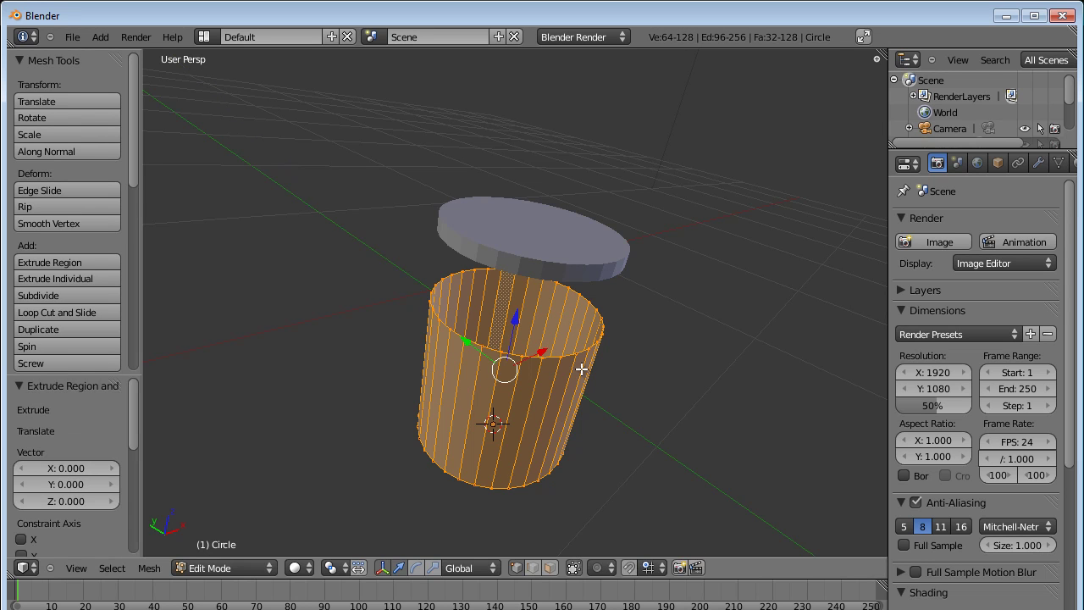
key("s")
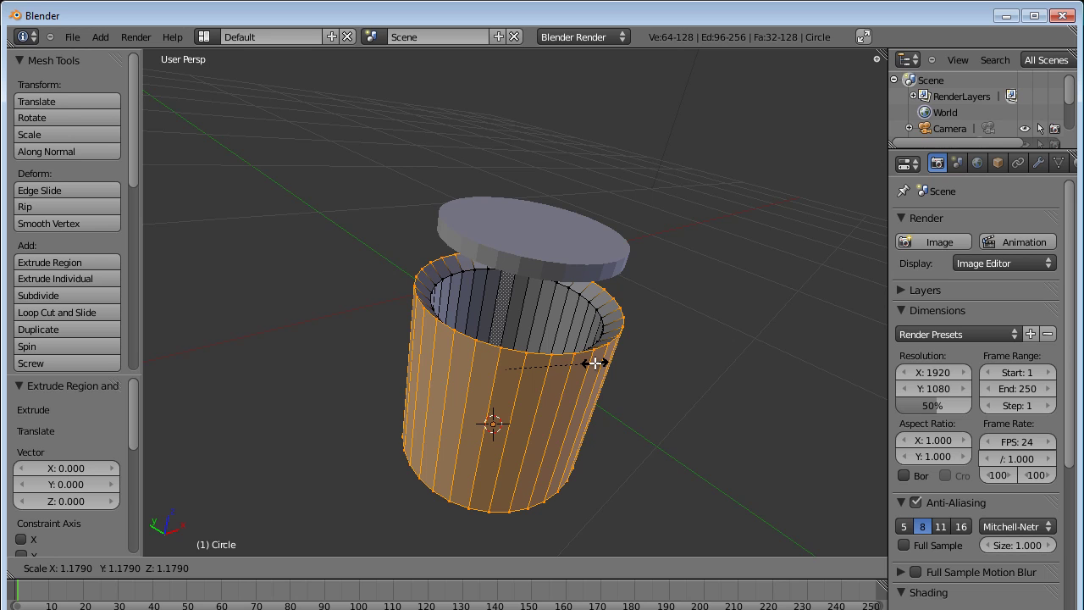
key("shift+z")
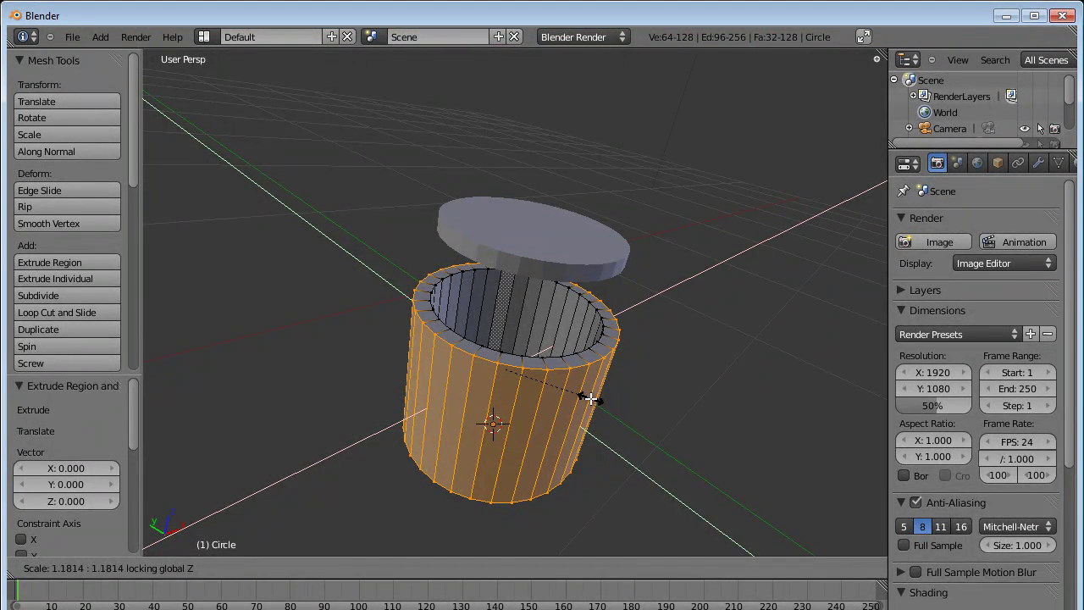
left_click(590, 398)
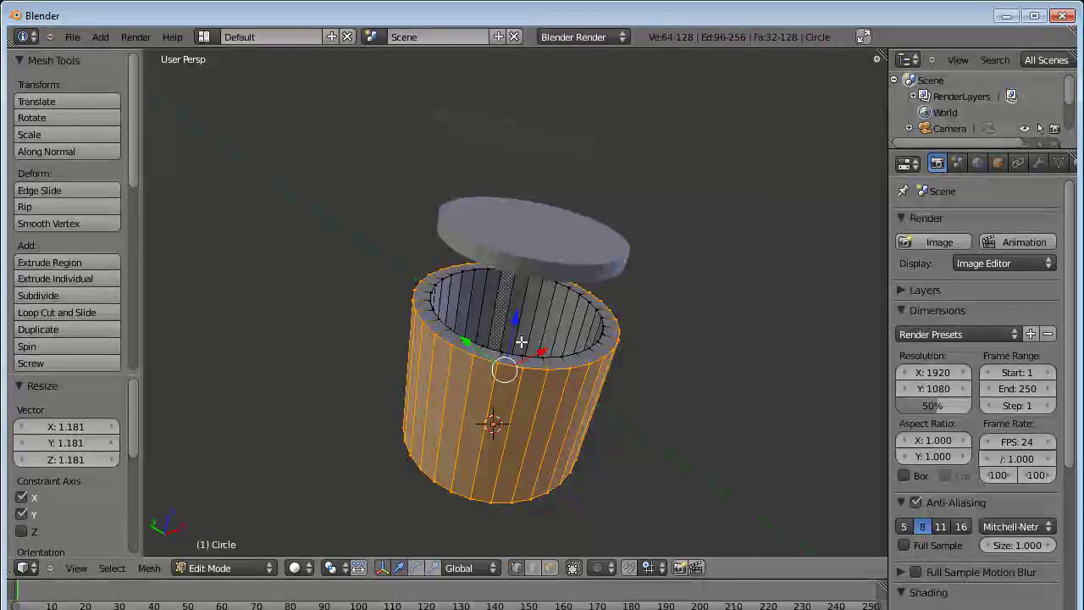
key("Tab")
right_click(543, 275)
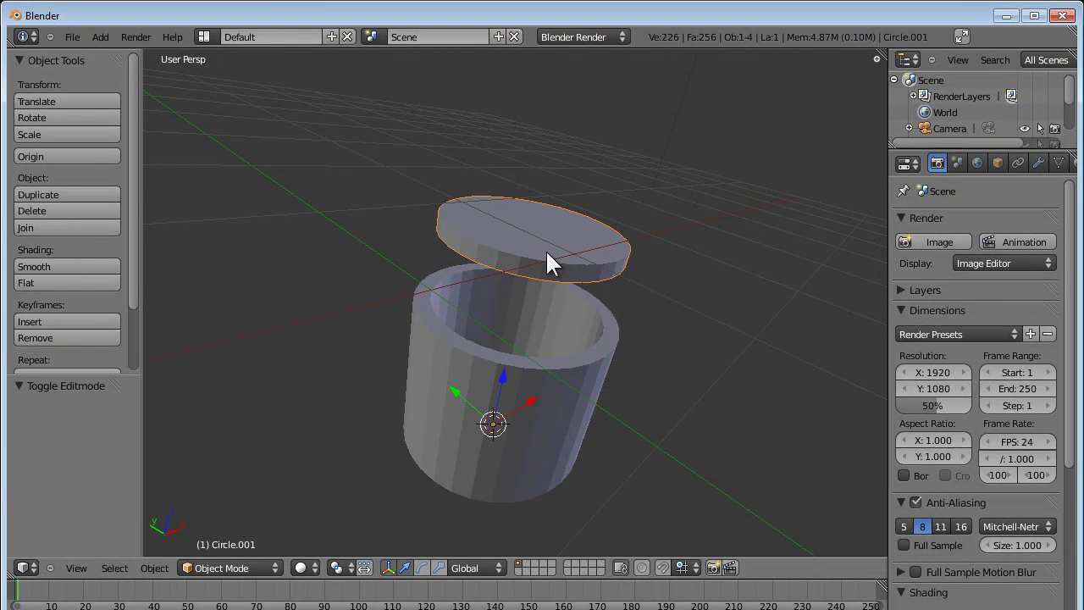
middle_click_drag(545, 249, 490, 315)
scroll(511, 276, "up", 3)
scroll(511, 276, "down", 3)
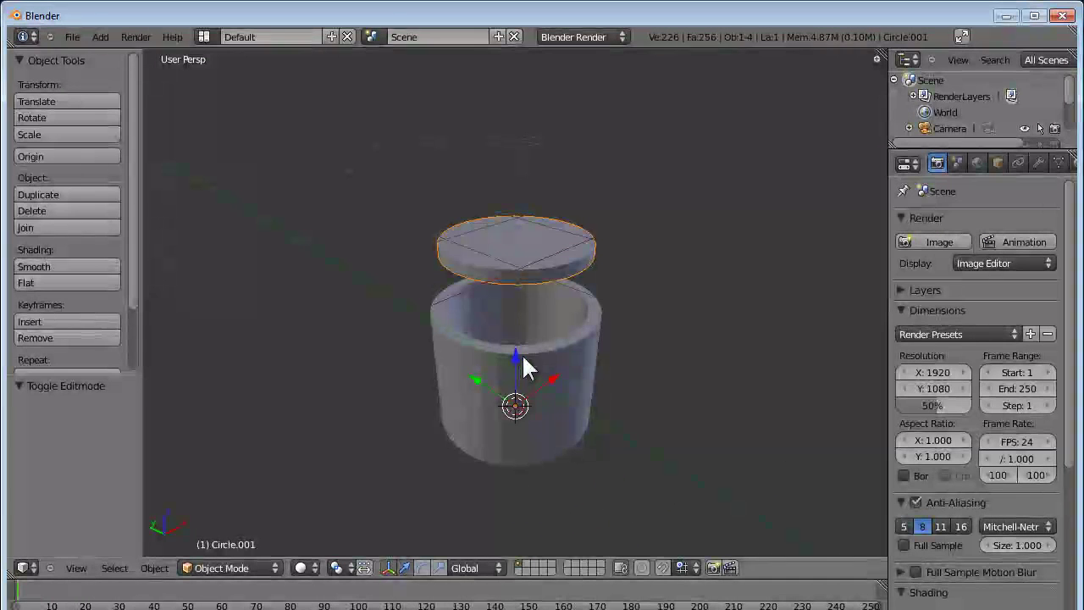
right_click(542, 362)
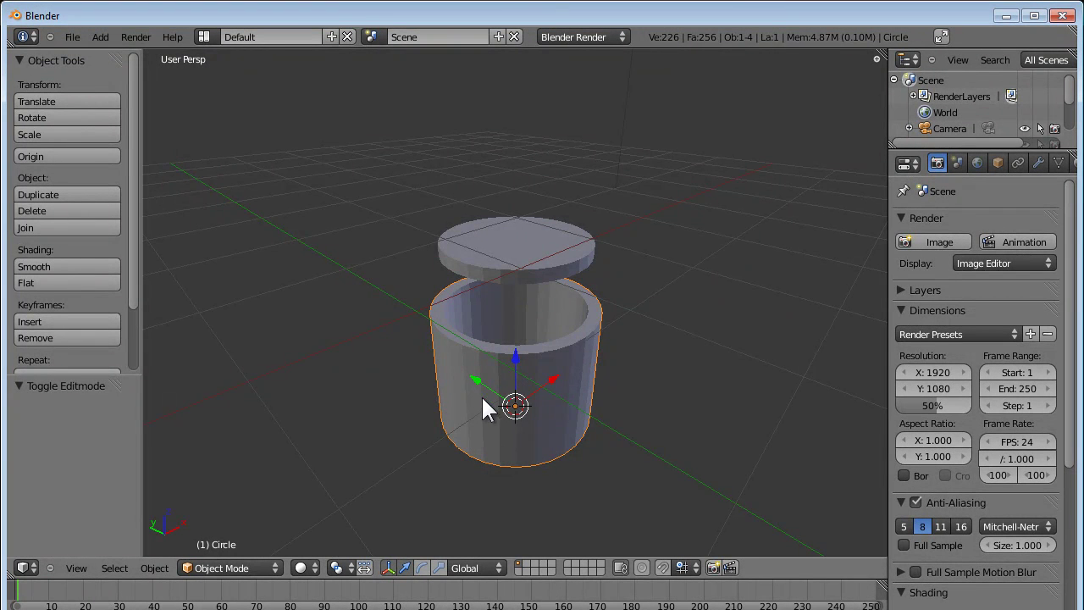
middle_click_drag(481, 394, 528, 416)
scroll(583, 386, "up", 3)
scroll(530, 387, "down", 3)
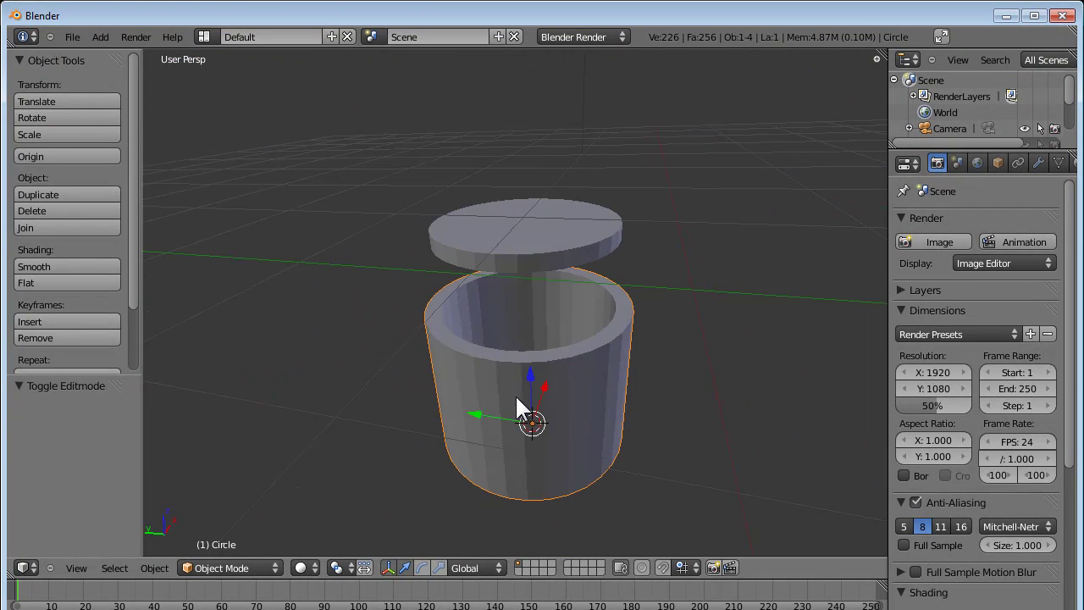
right_click(541, 248)
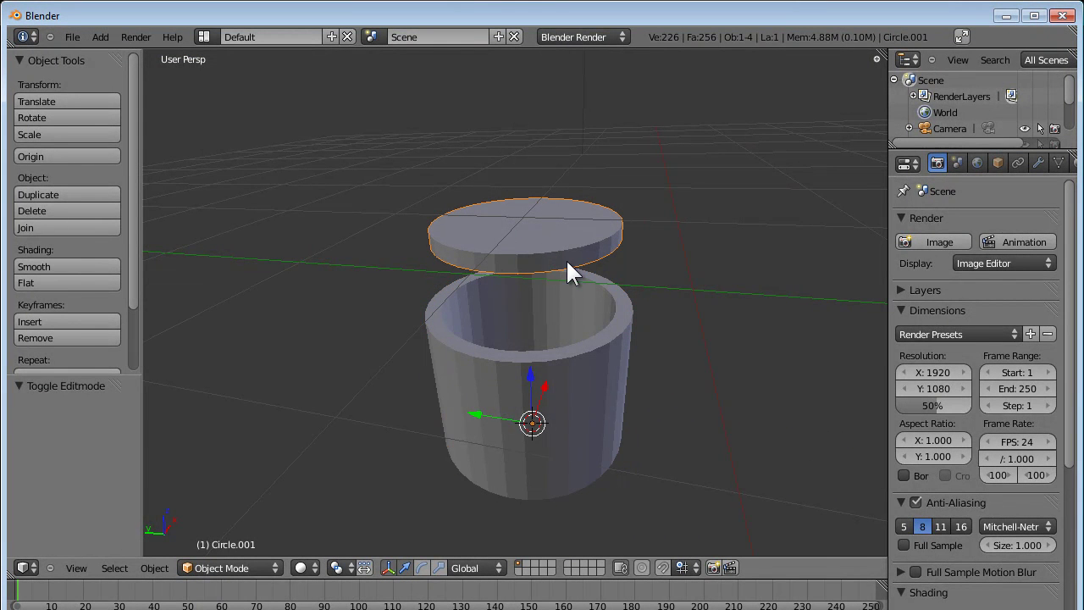
Step: Add a Subdivision Surface modifier to the lid with viewport level 2
left_click(1035, 163)
left_click(916, 242)
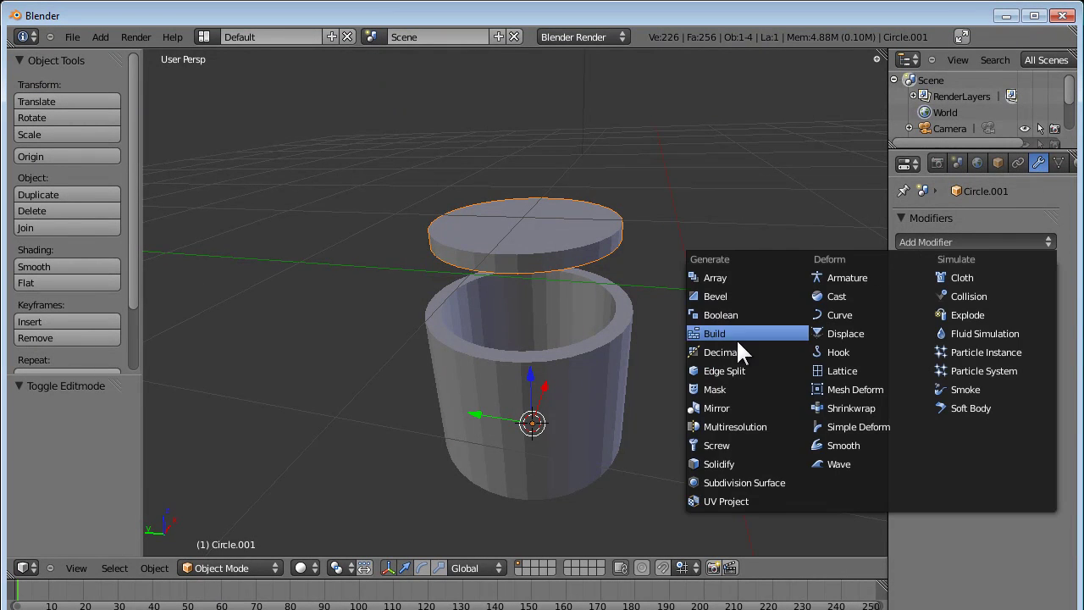
left_click(737, 481)
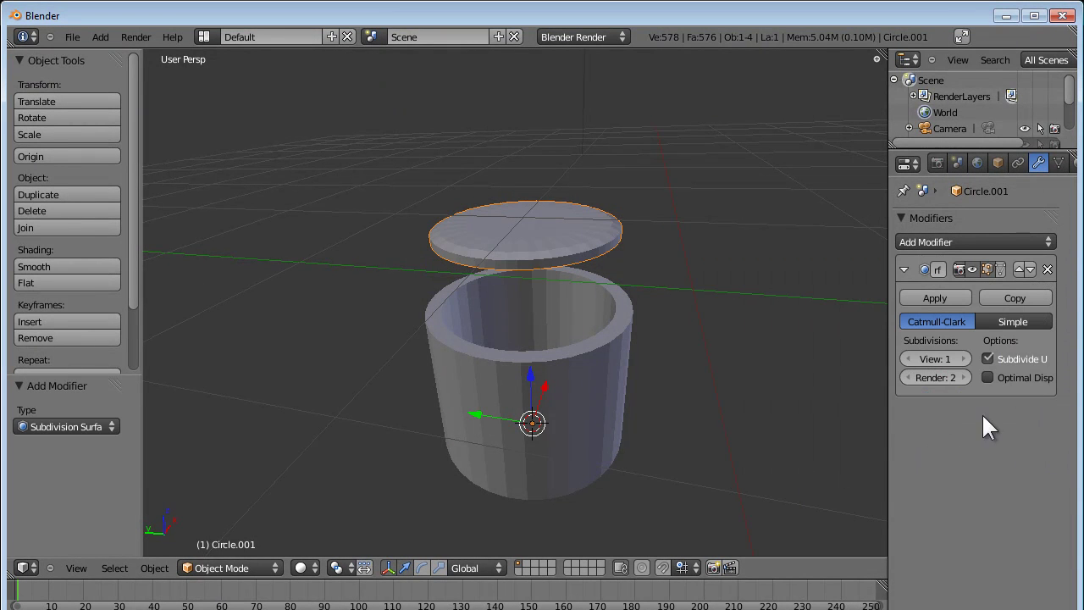
left_click(963, 358)
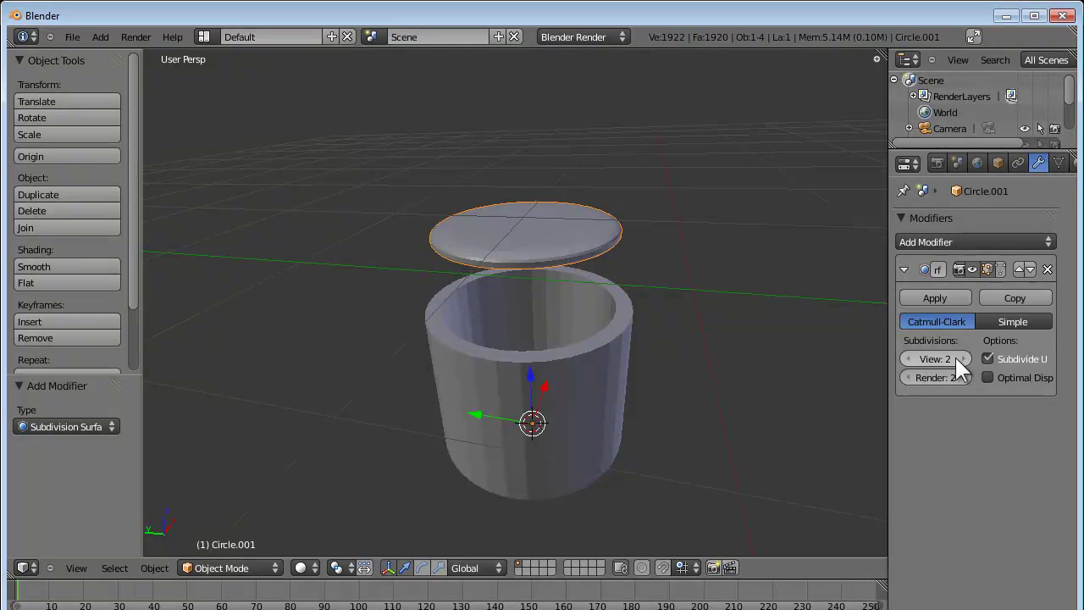
Step: Select the cup and give it a Subdivision Surface modifier too
right_click(576, 361)
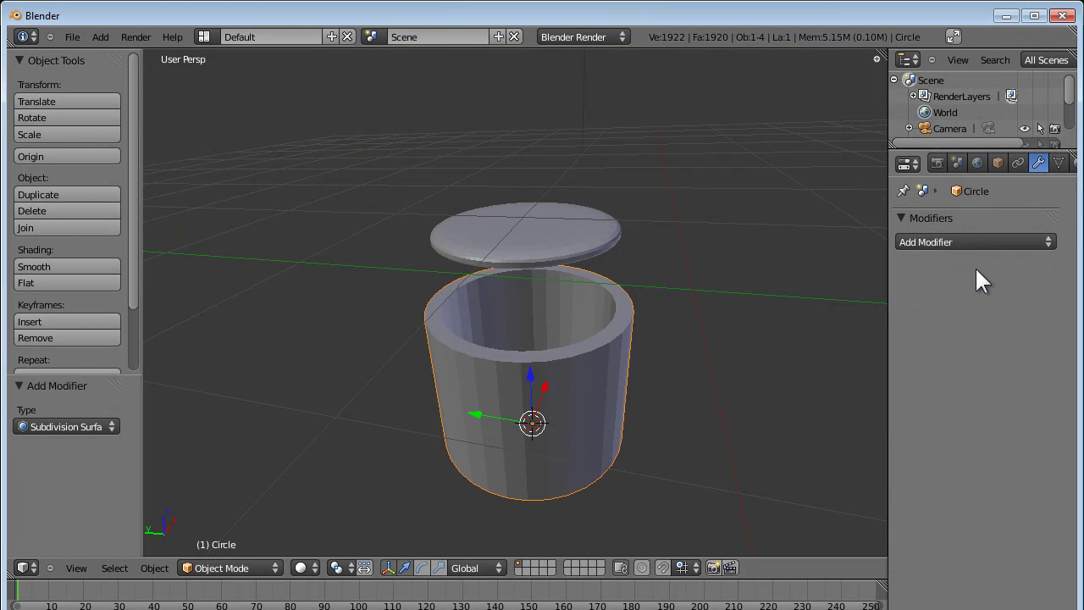
left_click(959, 242)
left_click(720, 478)
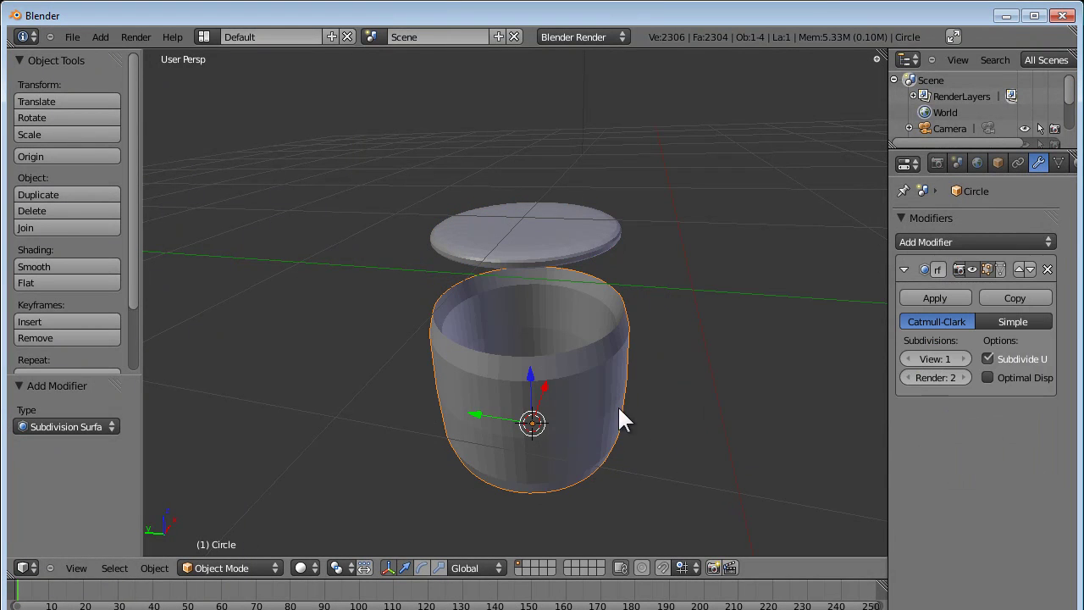
Step: Set the cup's Subdivision Surface viewport level to 2 and inspect the smoothed cup and lid
left_click(964, 358)
scroll(576, 324, "up", 1)
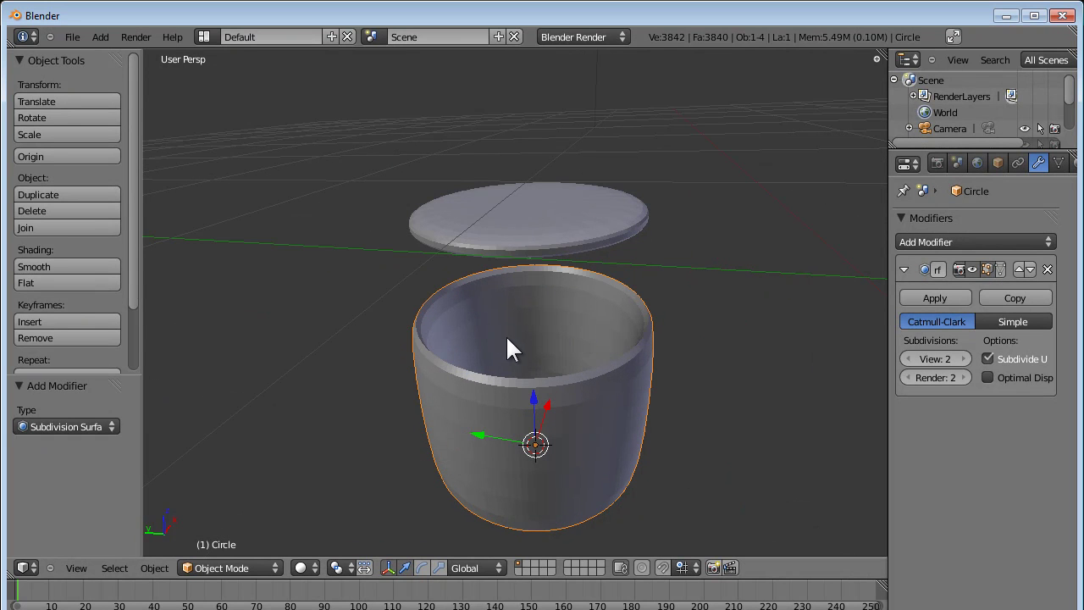
middle_click_drag(506, 334, 542, 419)
scroll(541, 403, "up", 3)
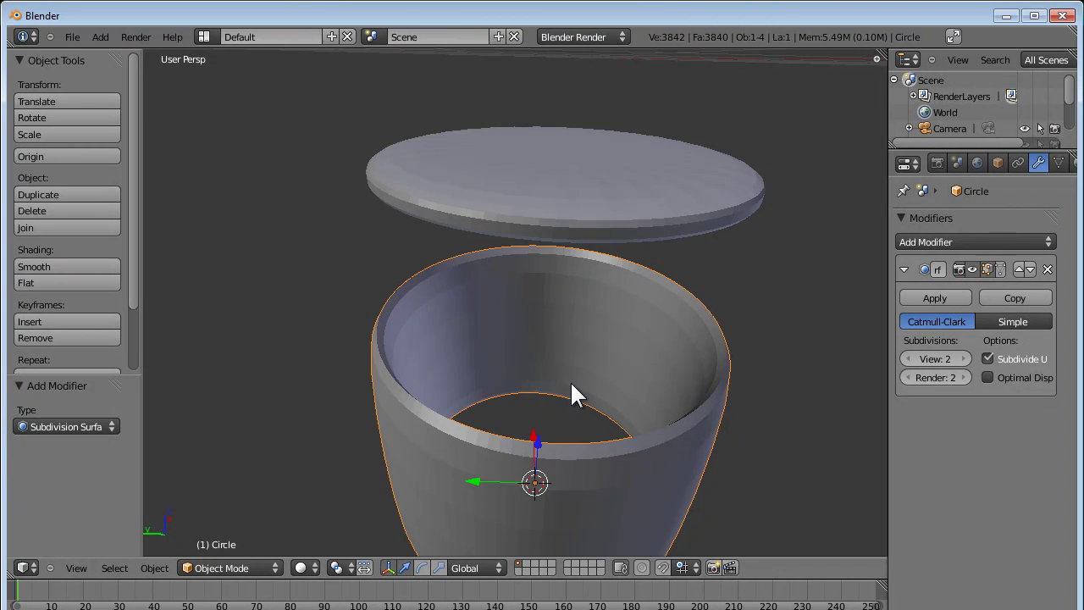
scroll(571, 385, "down", 5)
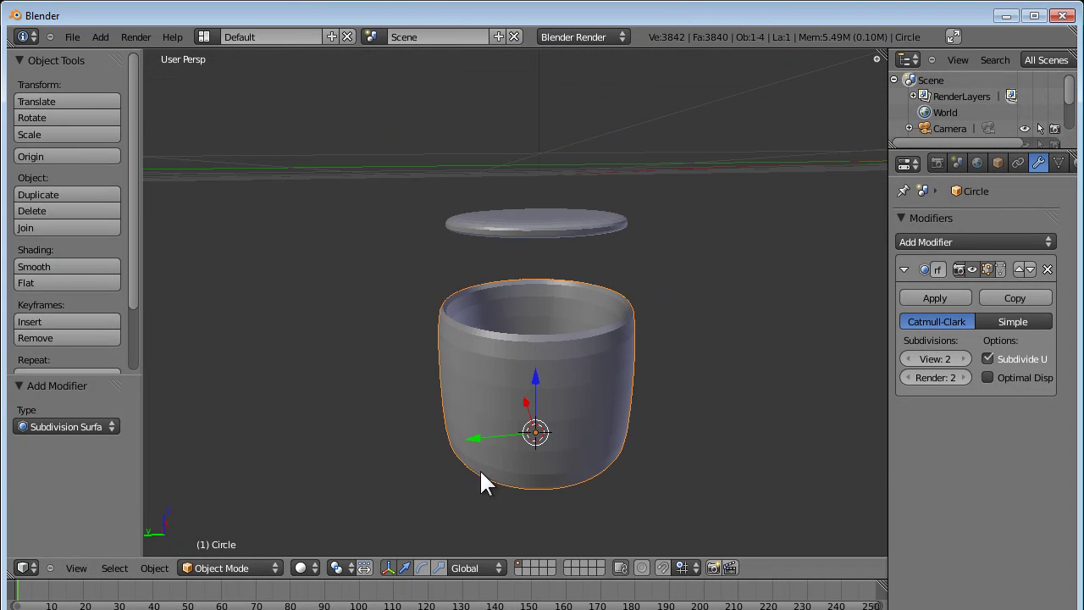
scroll(545, 408, "up", 3)
scroll(556, 350, "up", 3)
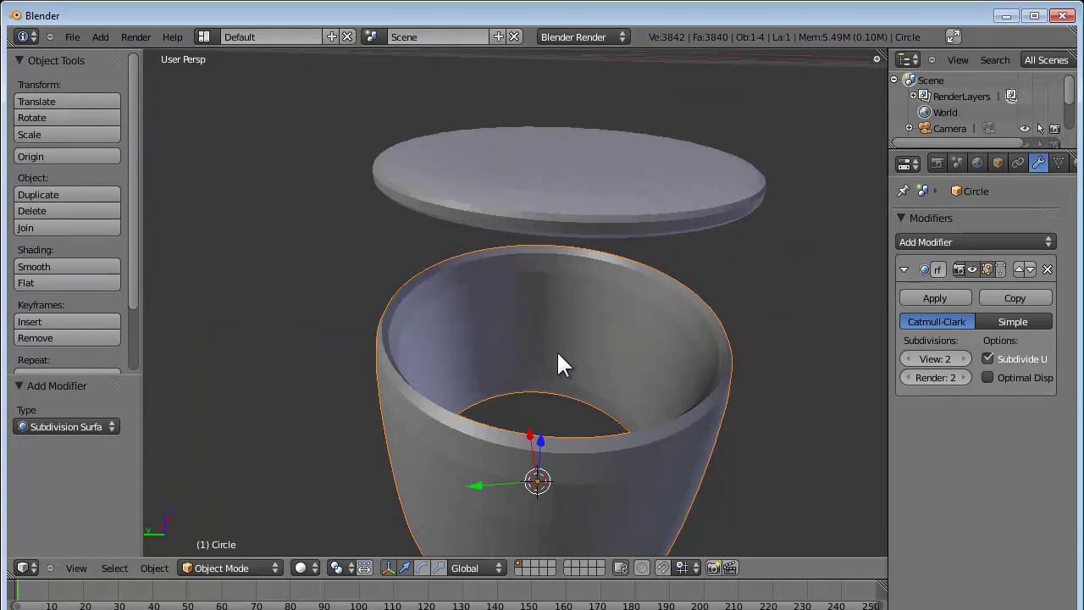
middle_click_drag(556, 350, 600, 277)
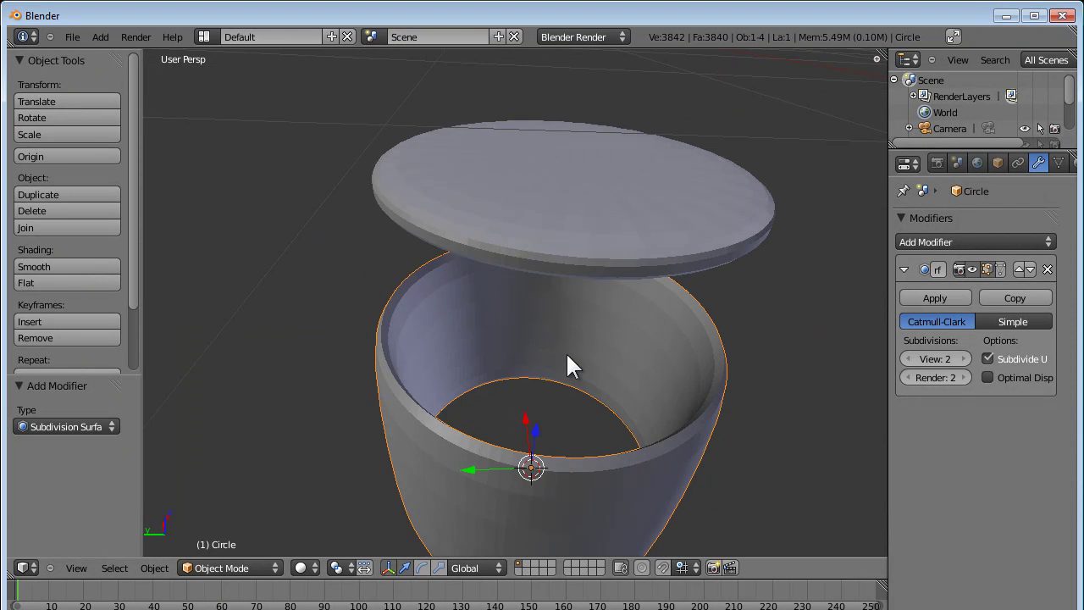
middle_click_drag(567, 364, 544, 352)
middle_click_drag(622, 412, 530, 445)
scroll(624, 367, "down", 3)
scroll(546, 343, "up", 2)
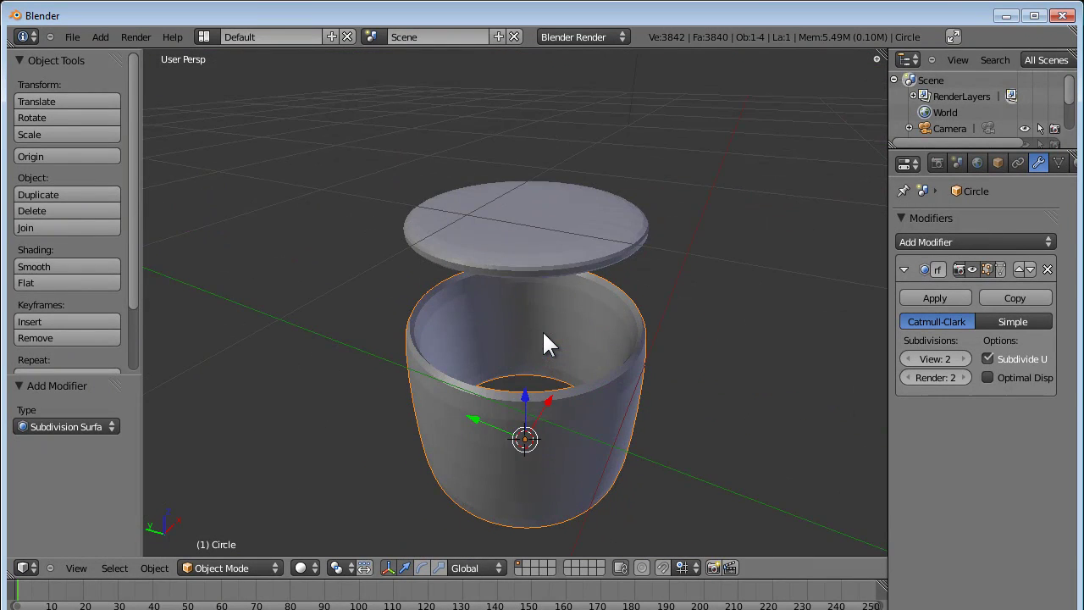
scroll(541, 329, "up", 2)
Step: In Edit Mode, add a loop cut around the cup's inner rim and slide it toward the edge
key("Tab")
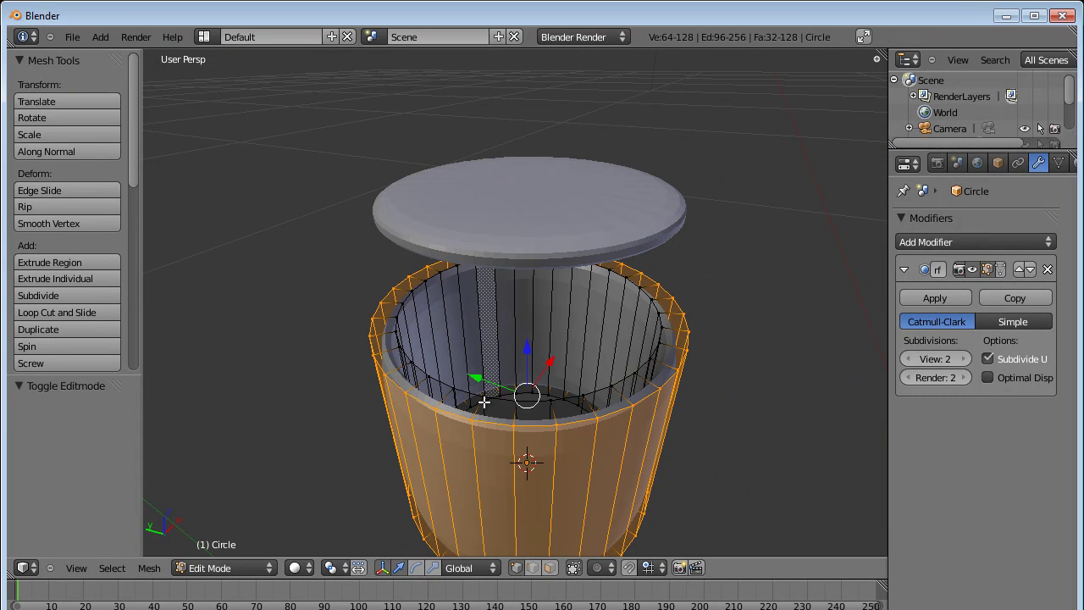
key("a")
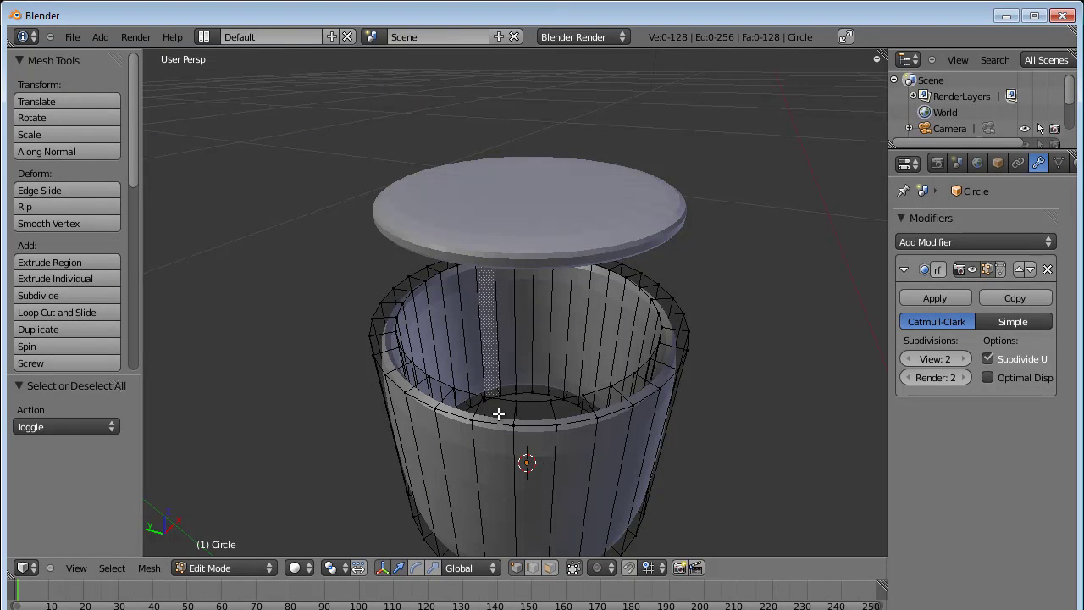
key("ctrl+r")
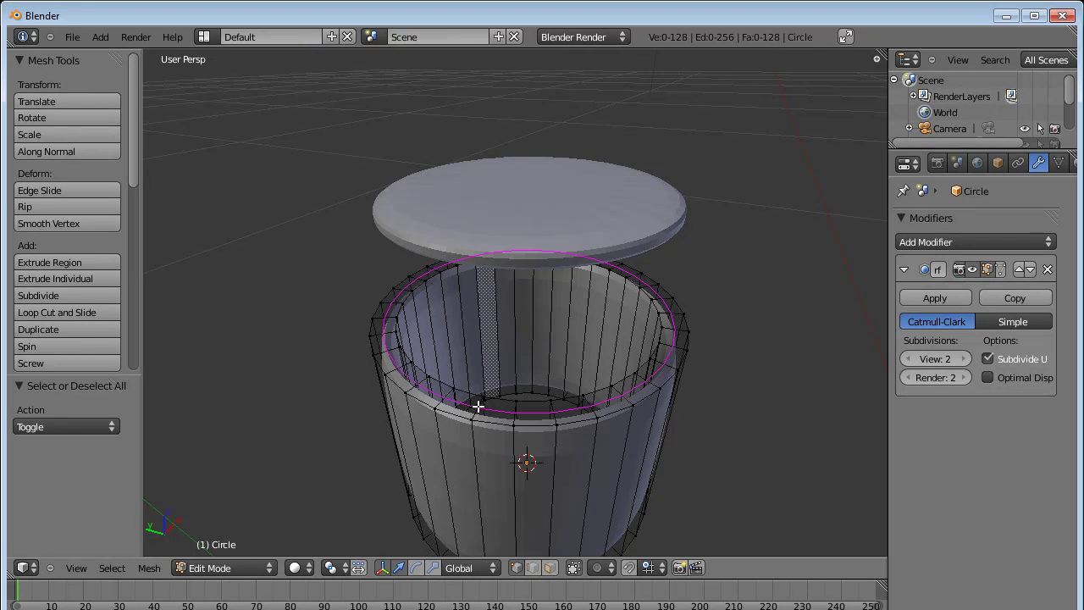
left_click(479, 407)
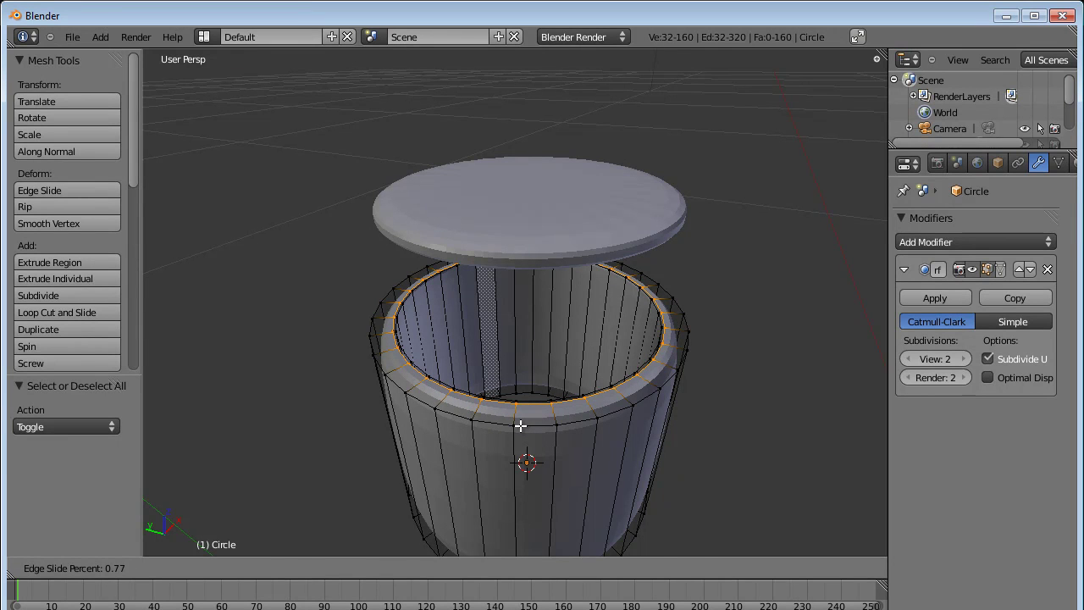
left_click(519, 425)
Step: Add a second loop cut around the outer rim, slide it toward the edge, and return to Object Mode
key("a")
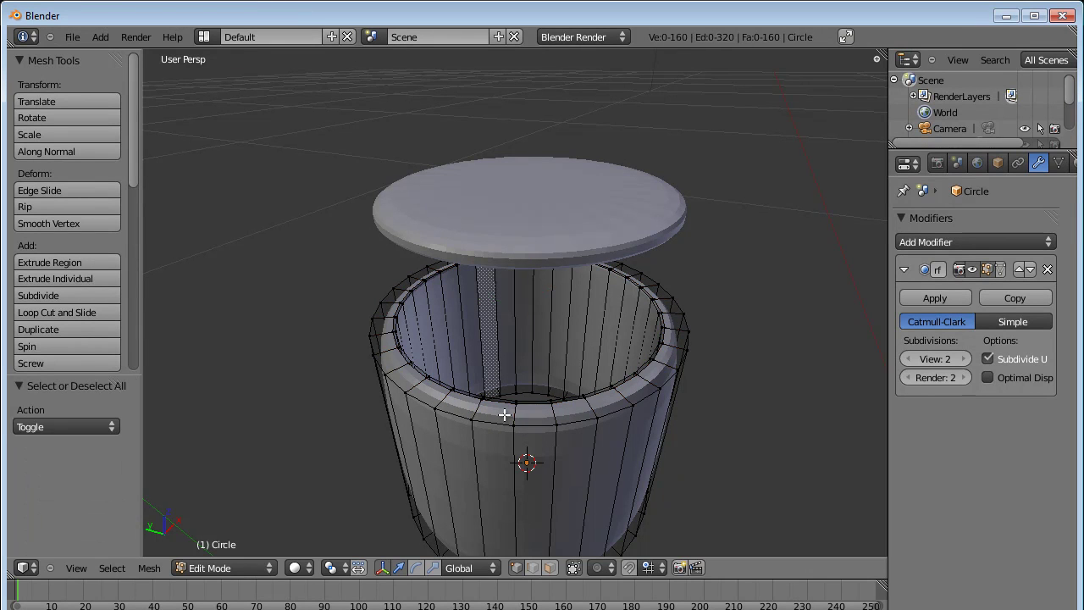
key("ctrl+r")
left_click(483, 409)
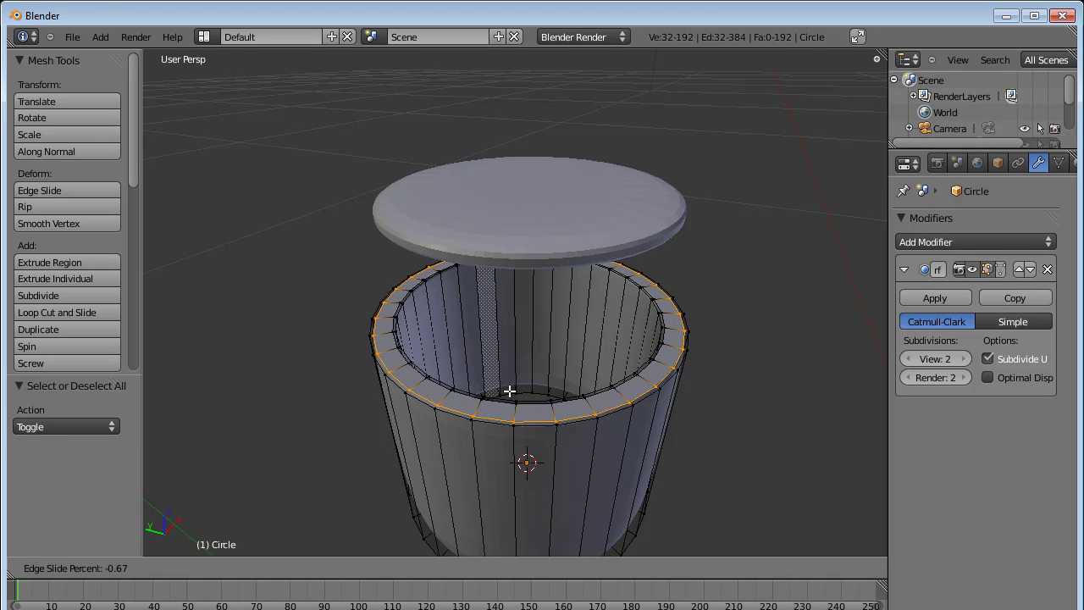
left_click(509, 391)
scroll(510, 393, "down", 4)
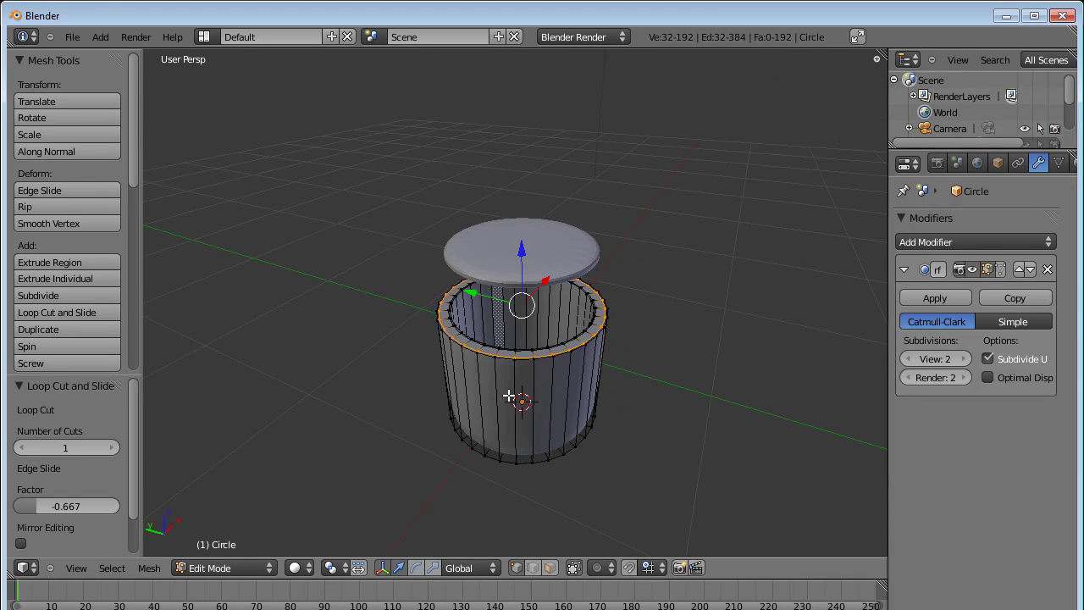
key("Tab")
scroll(509, 396, "up", 2)
Step: Loop-cut the cup's side wall and slide it down near the bottom edge (factor -0.749)
middle_click_drag(509, 406, 517, 364)
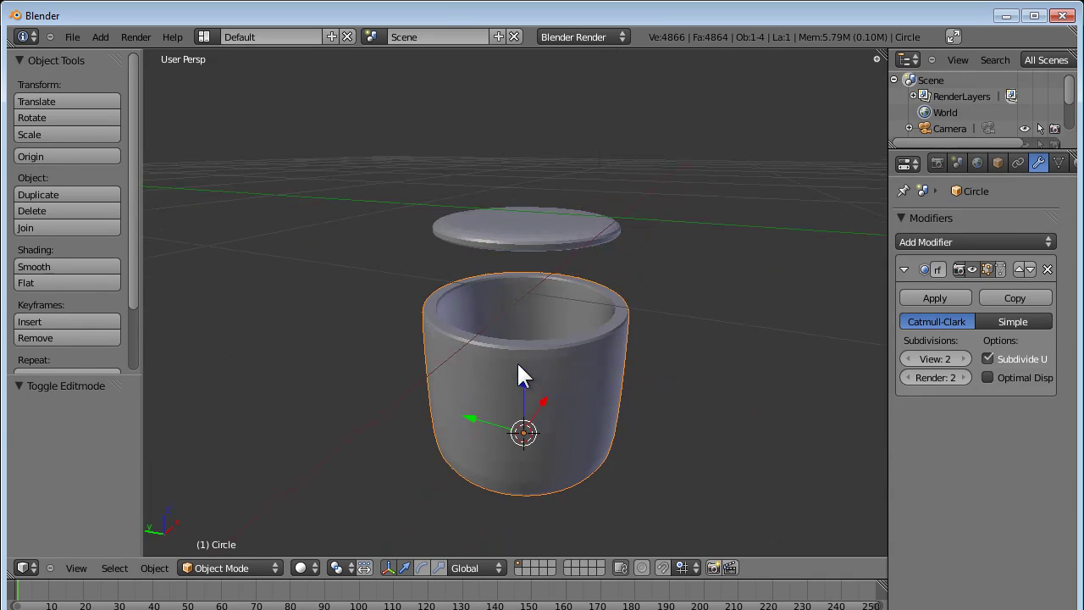
key("Tab")
key("a")
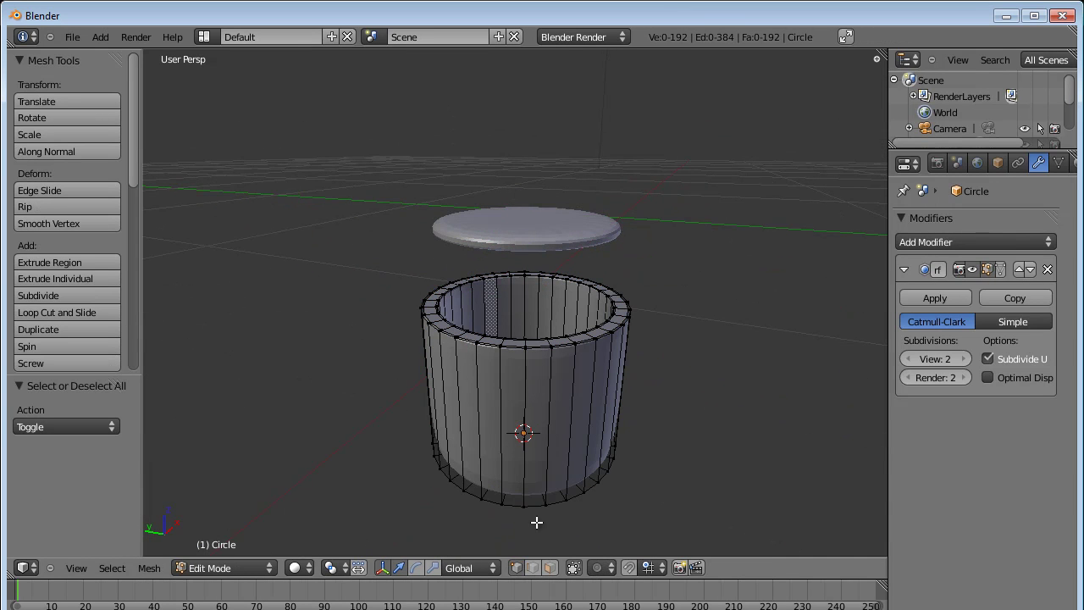
key("ctrl+r")
left_click(525, 440)
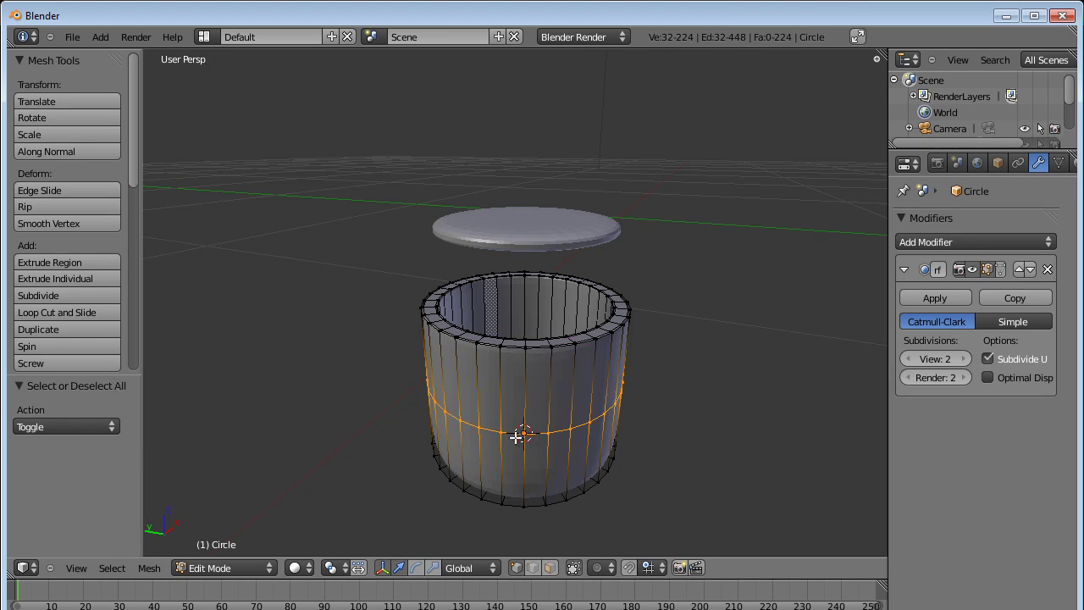
left_click(519, 485)
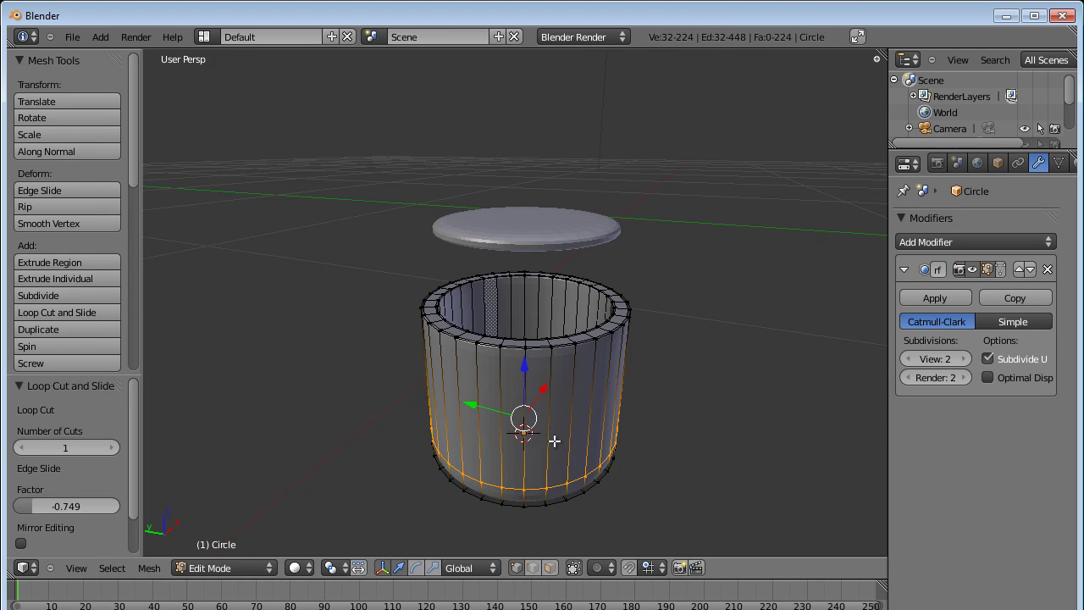
key("Tab")
middle_click_drag(553, 436, 541, 436)
scroll(540, 432, "up", 2)
key("Tab")
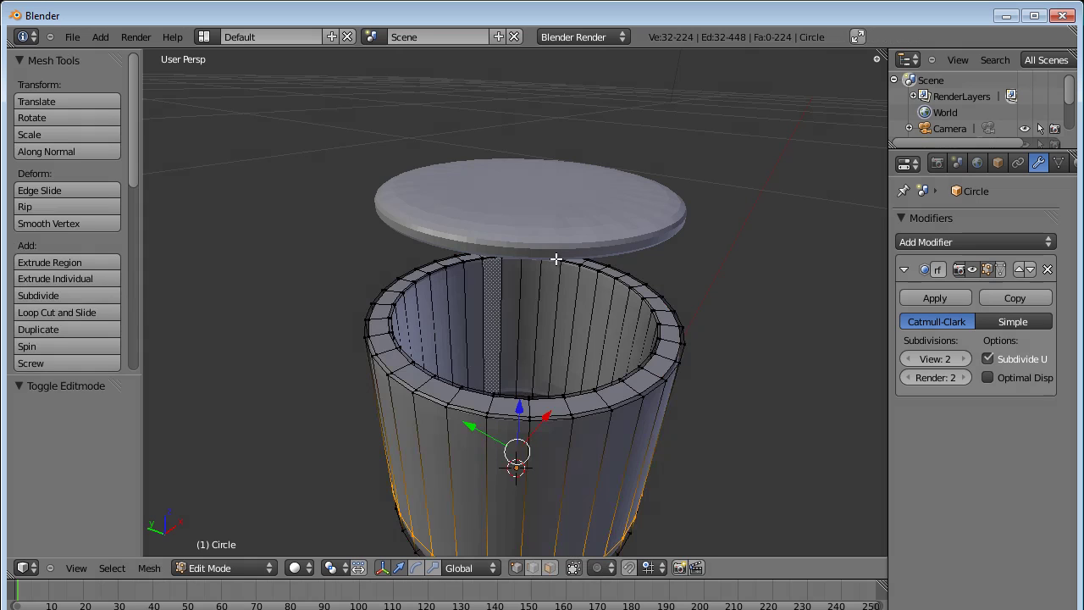
key("Tab")
Step: Select the lid and move it down along Z onto the cup
right_click(556, 232)
middle_click_drag(557, 231, 575, 274)
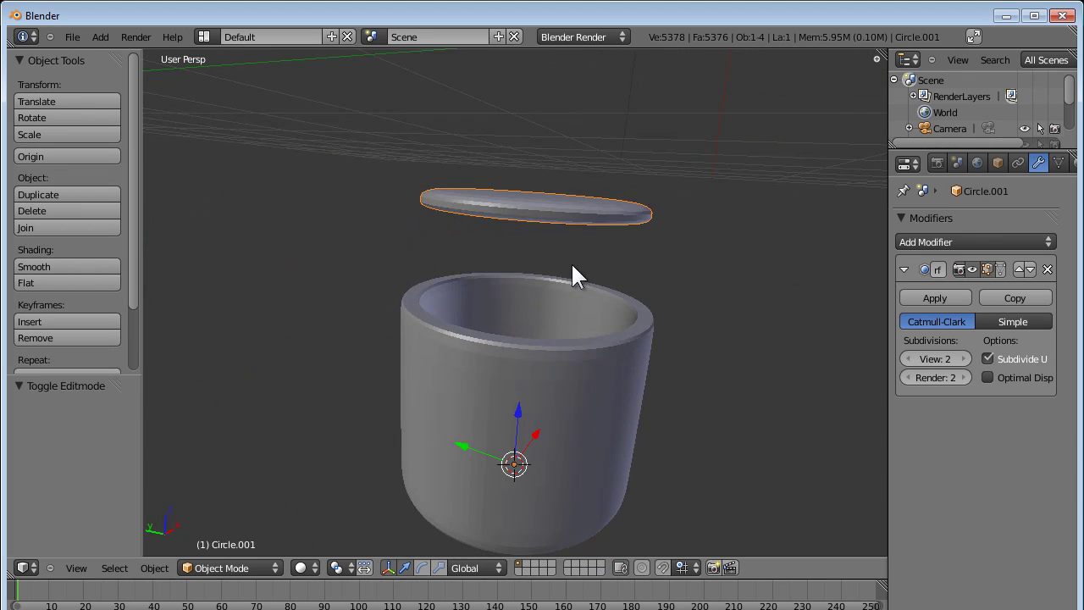
scroll(576, 273, "down", 2)
scroll(524, 259, "down", 2)
scroll(501, 283, "up", 1)
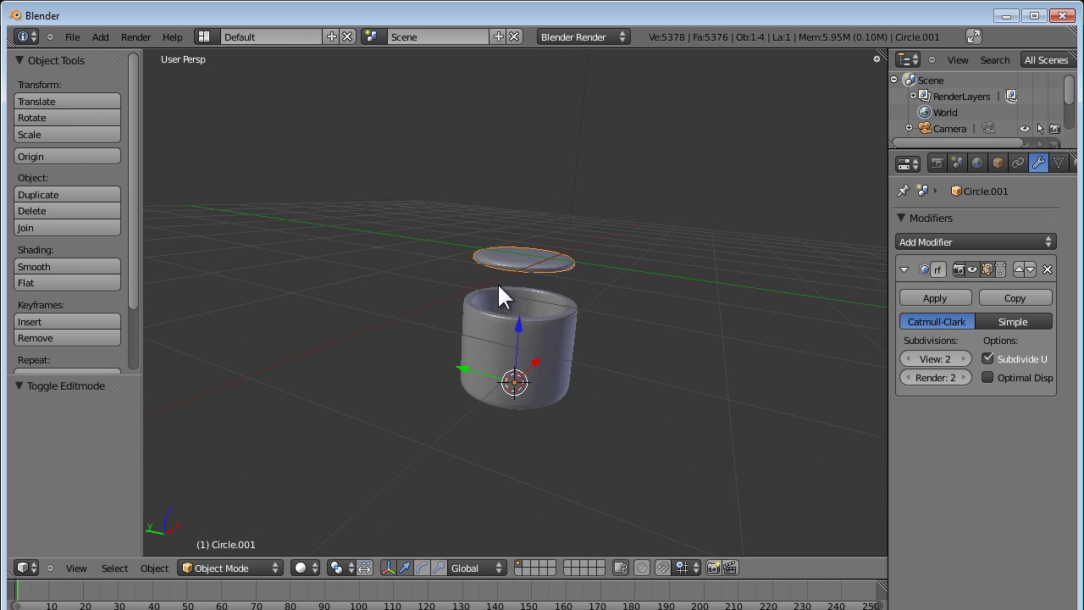
key("g")
key("z")
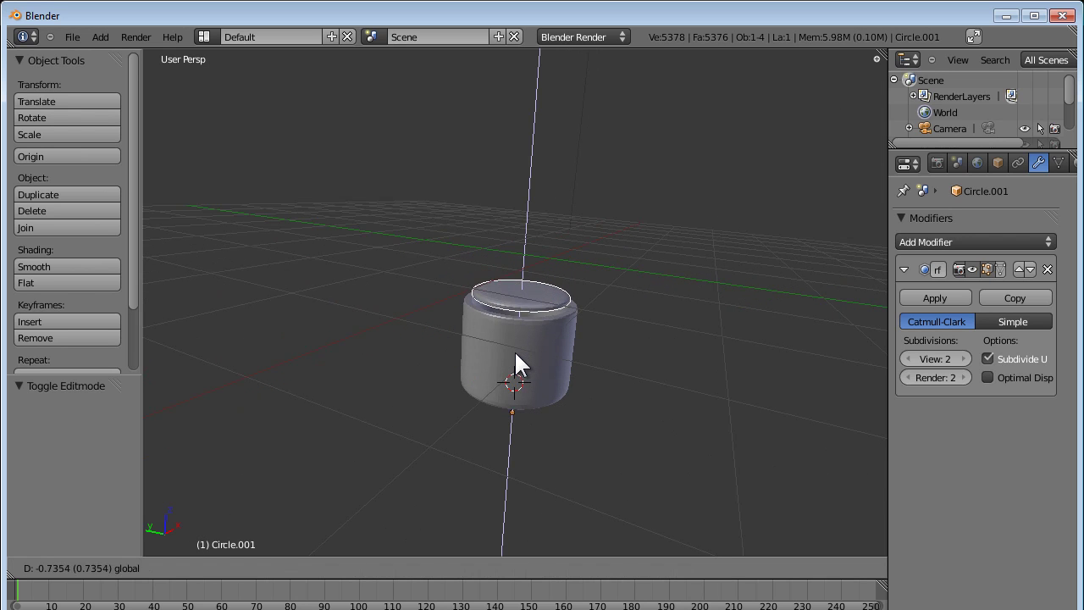
left_click(514, 352)
scroll(533, 317, "down", 3)
scroll(528, 326, "up", 4)
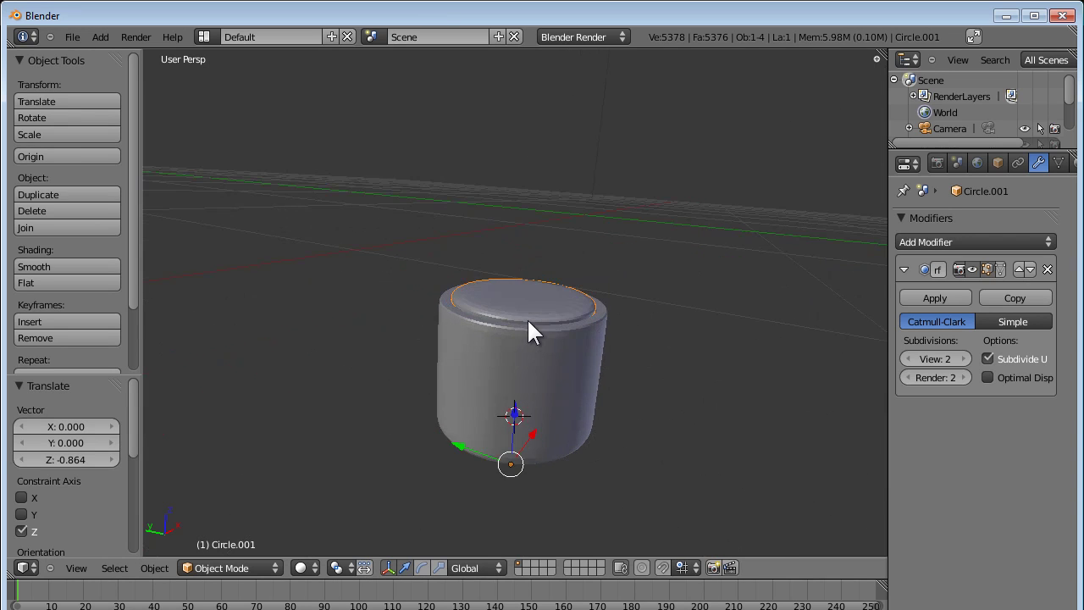
Step: Nudge the lid slightly lower along Z so it settles into the cup
middle_click_drag(528, 331, 552, 289)
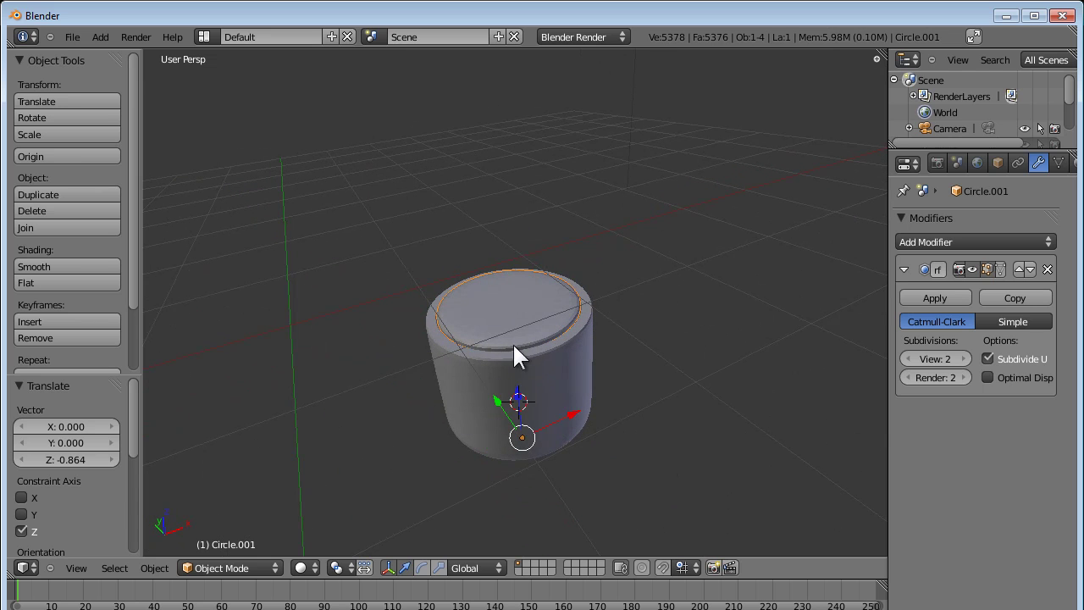
key("g")
key("z")
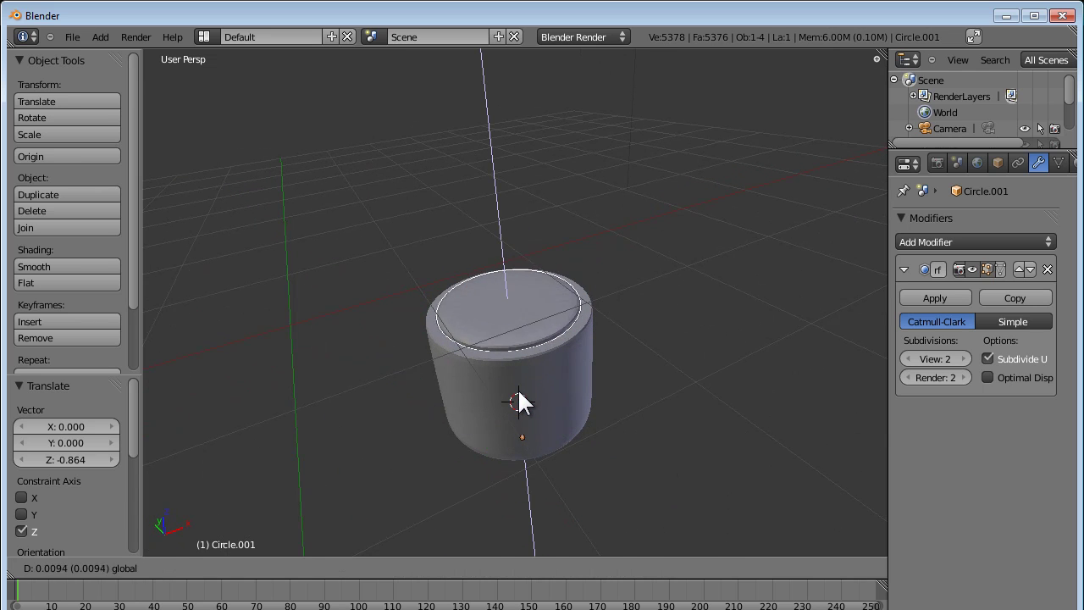
left_click(521, 396)
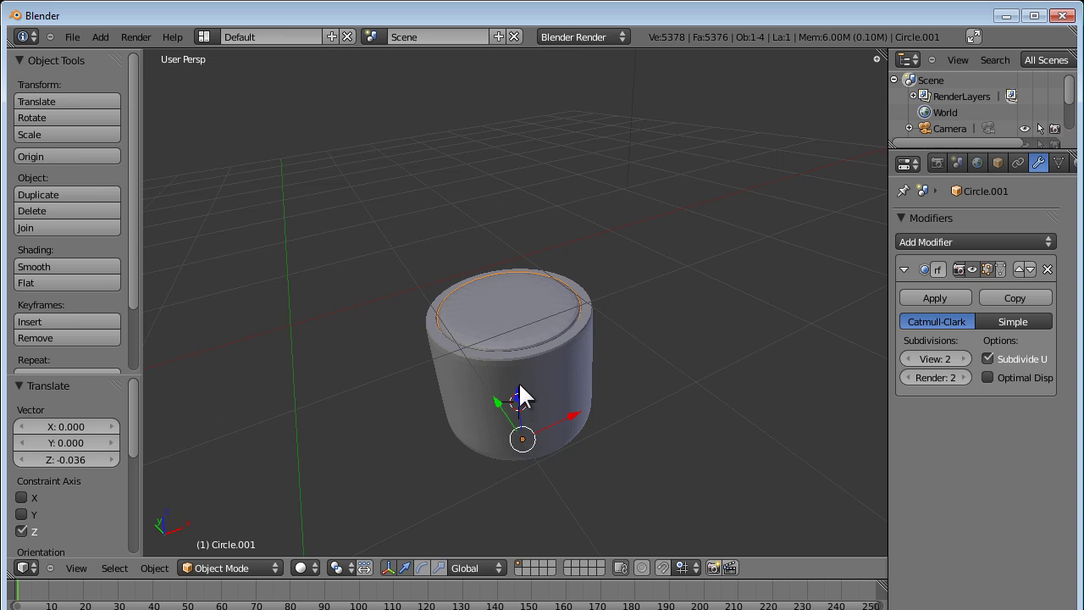
middle_click_drag(521, 396, 545, 367)
Step: Move the lid up along Z to 0.912 so it floats above the cup, then inspect it
key("g")
key("z")
left_click(520, 368)
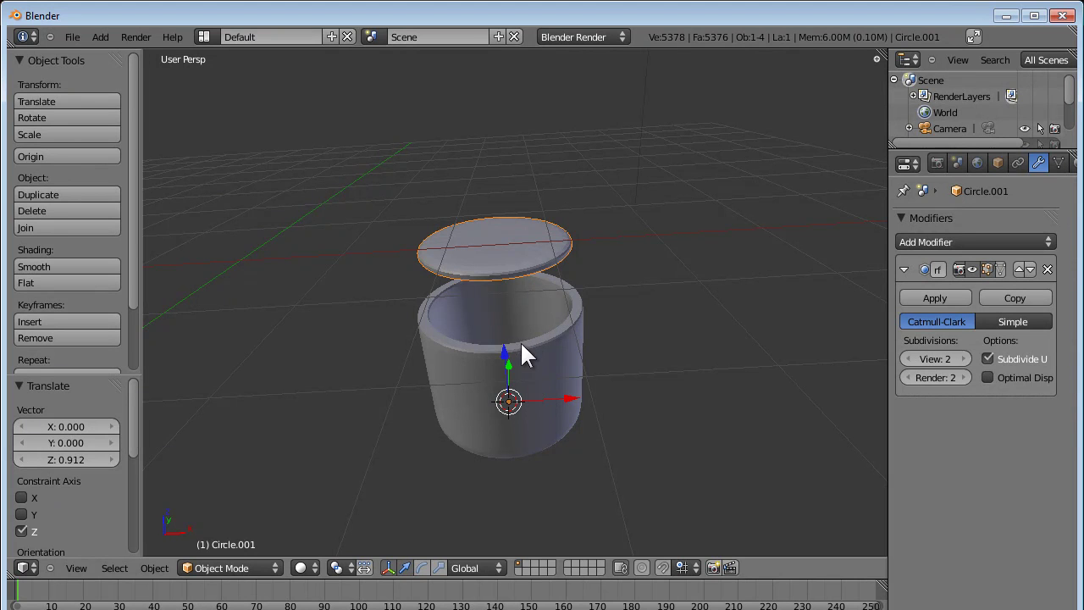
middle_click_drag(476, 381, 498, 330)
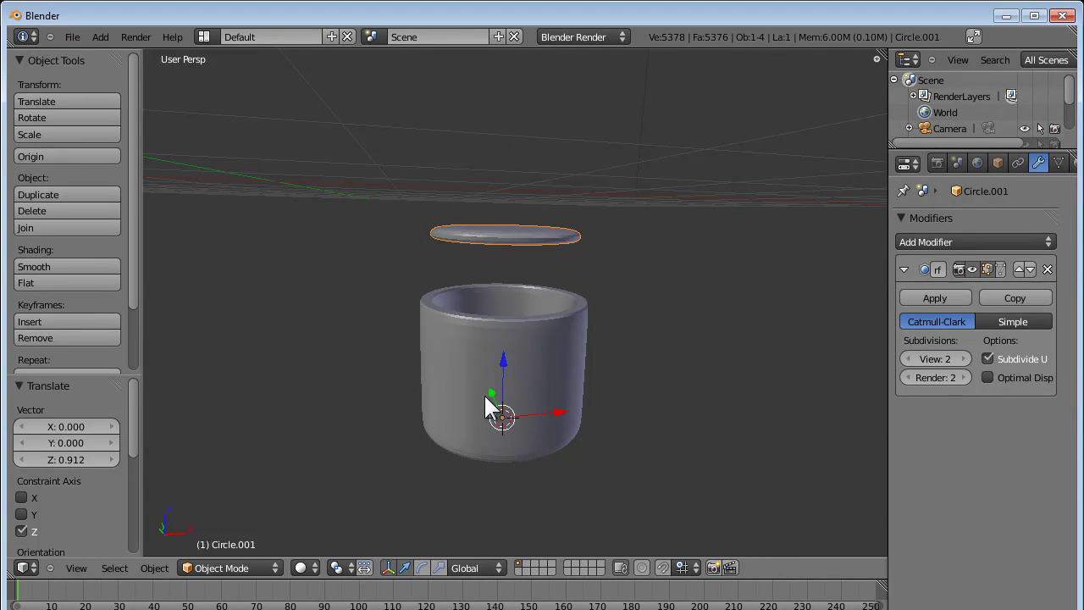
middle_click_drag(496, 387, 514, 353)
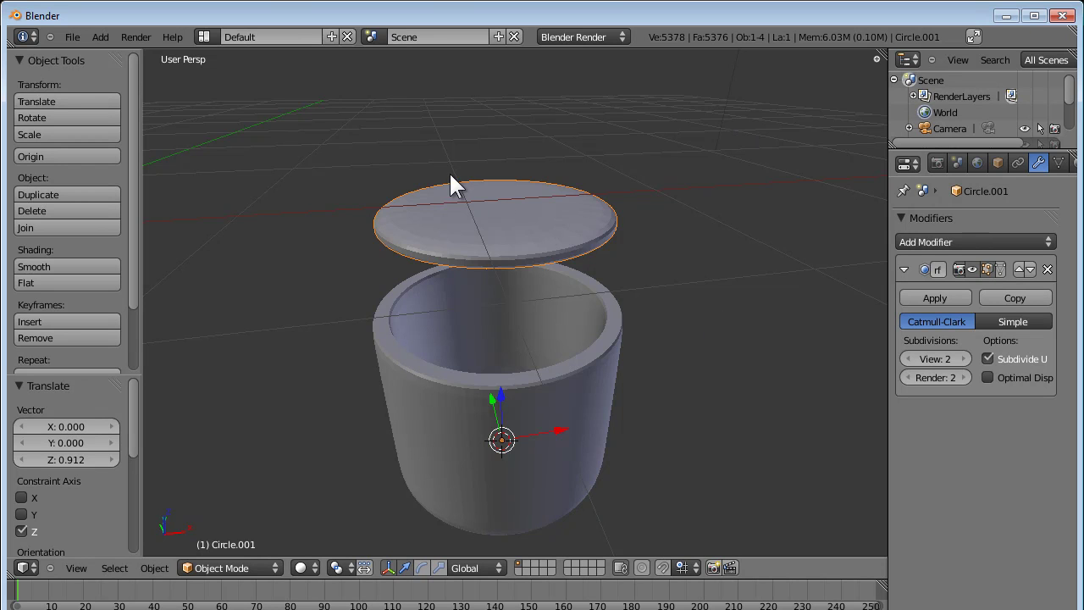
scroll(450, 179, "down", 3)
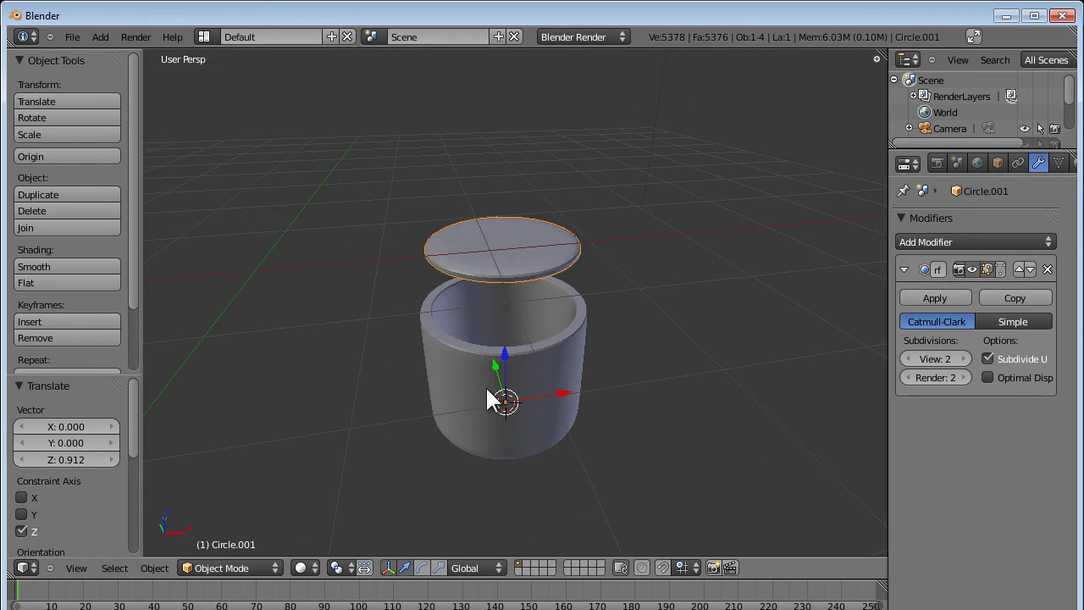